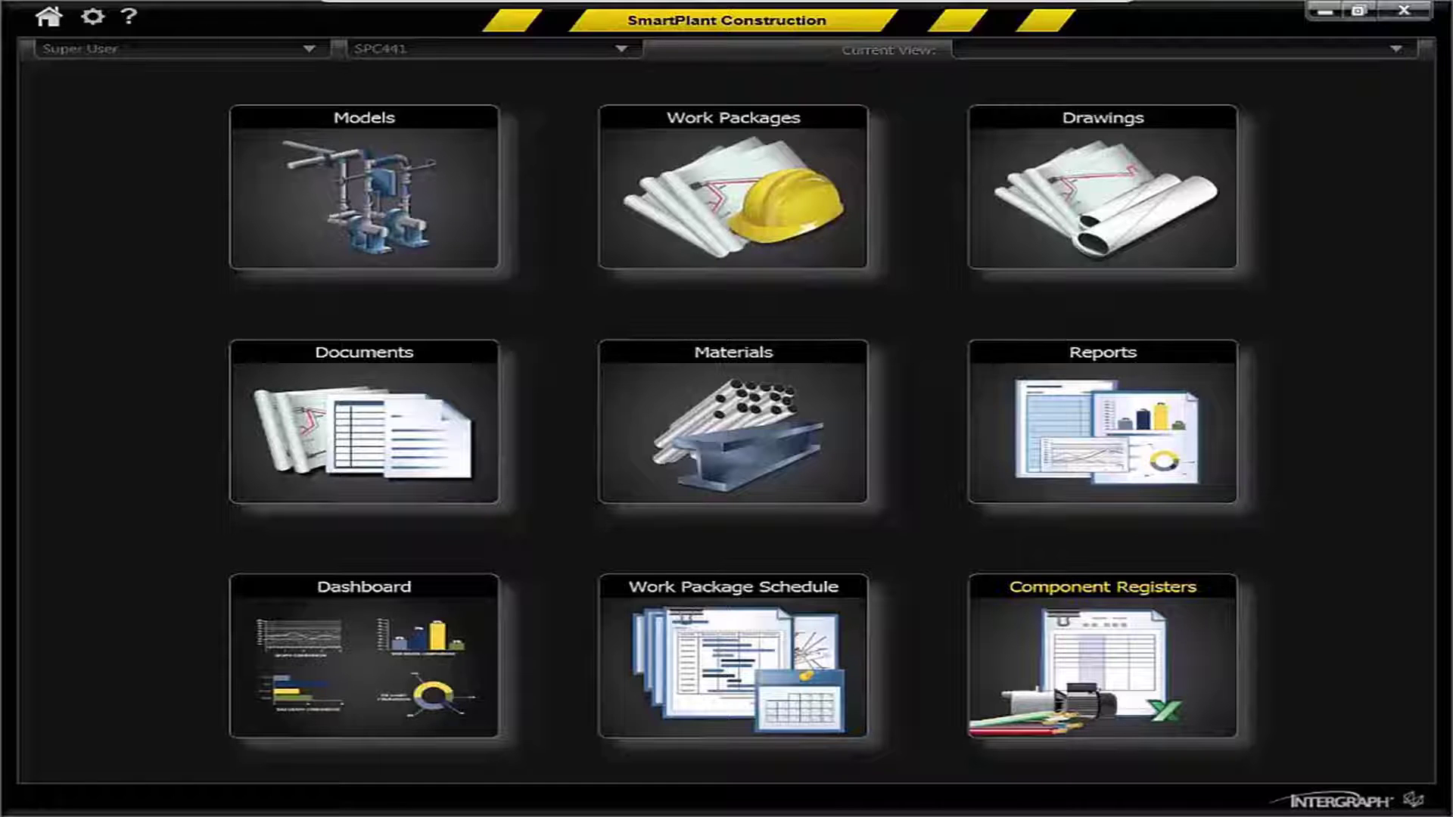
# Review the Work Packages list, minimize it, and minimize SmartPlant Construction to reach the desktop
pyautogui.click(744, 239)
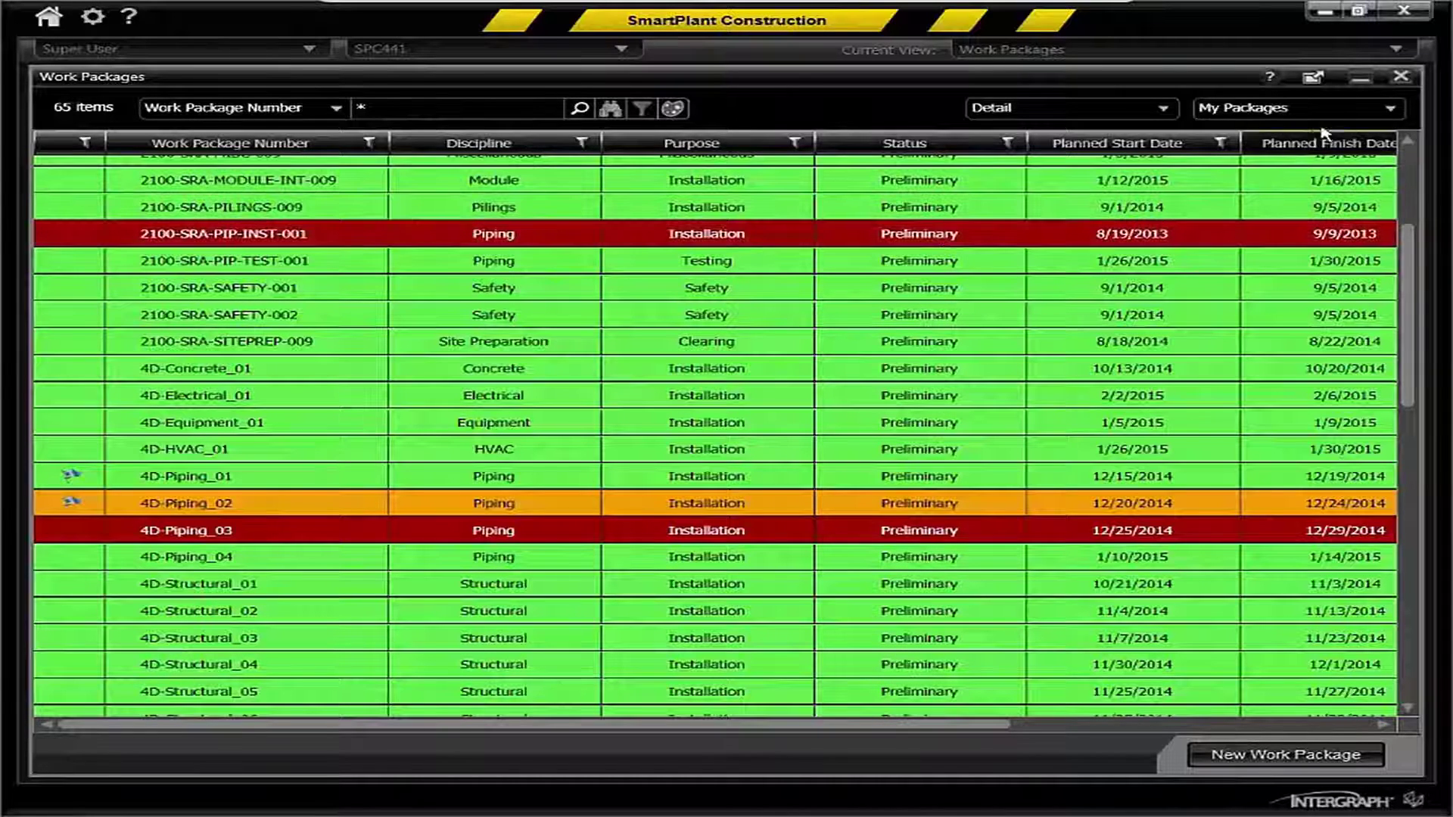
pyautogui.click(1362, 83)
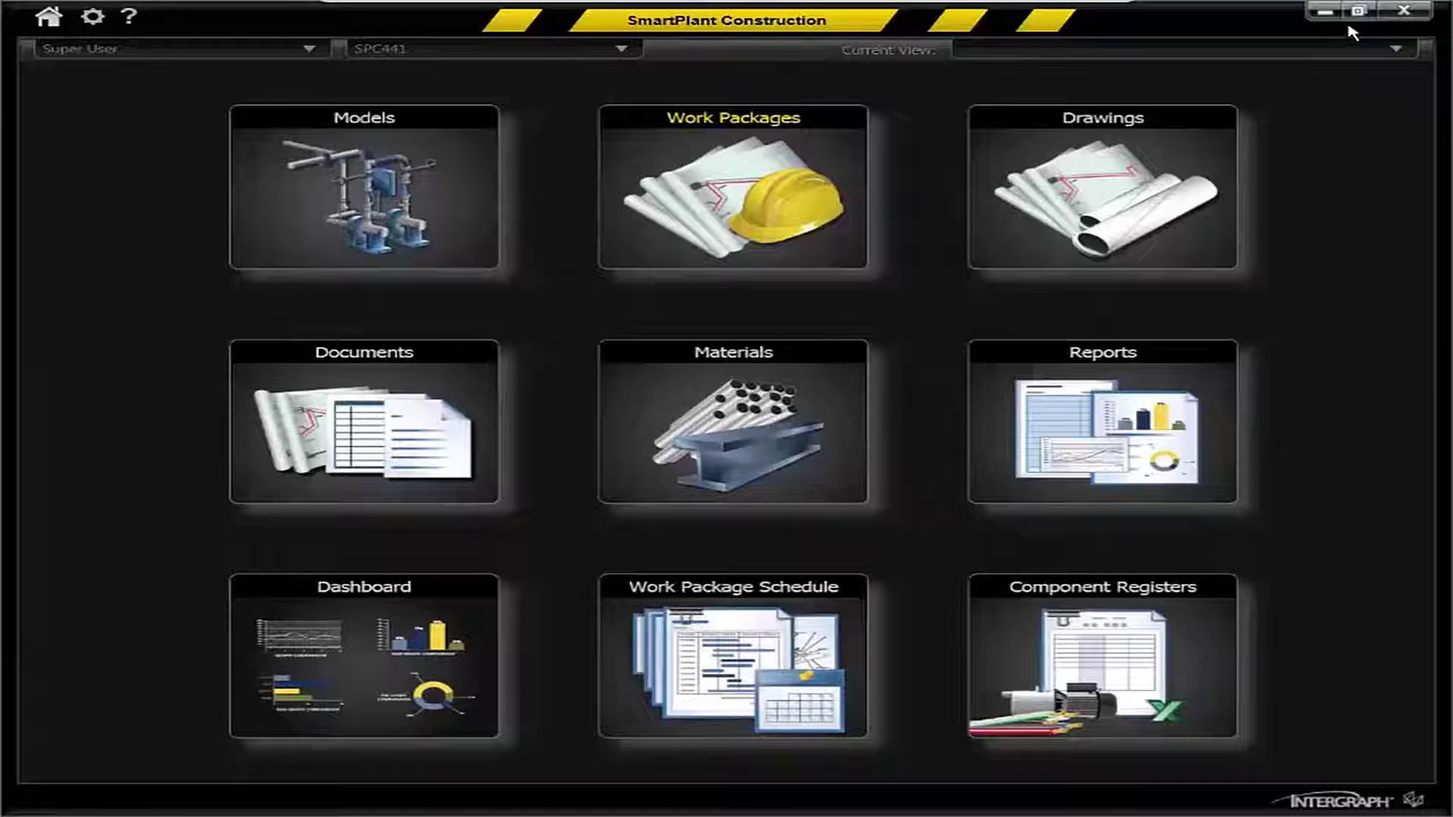
pyautogui.click(1324, 11)
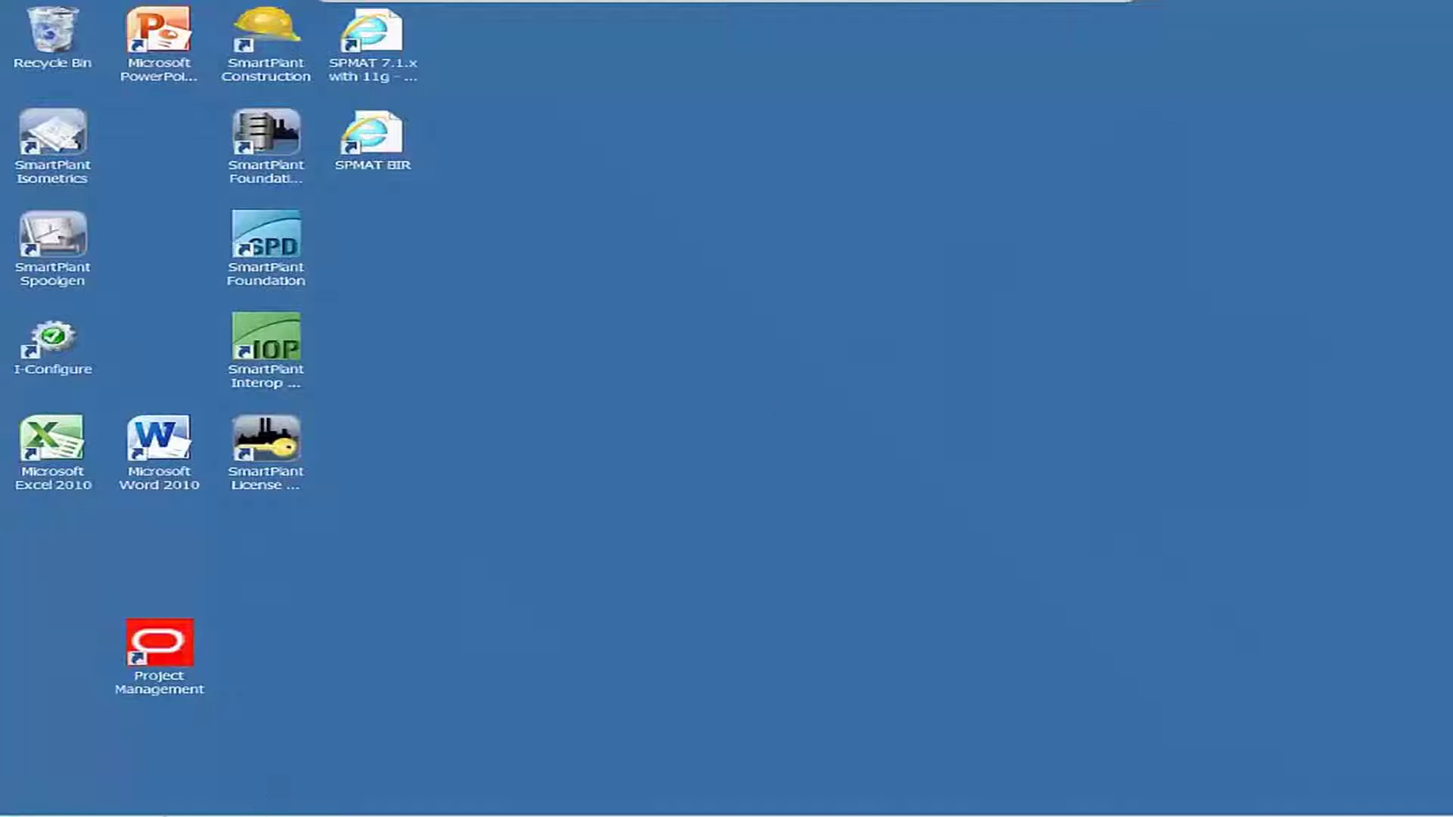
# Switch to Primavera P6 to examine the Madison project schedule, and return to SmartPlant Construction
pyautogui.moveTo(244, 812)
pyautogui.click(332, 806)
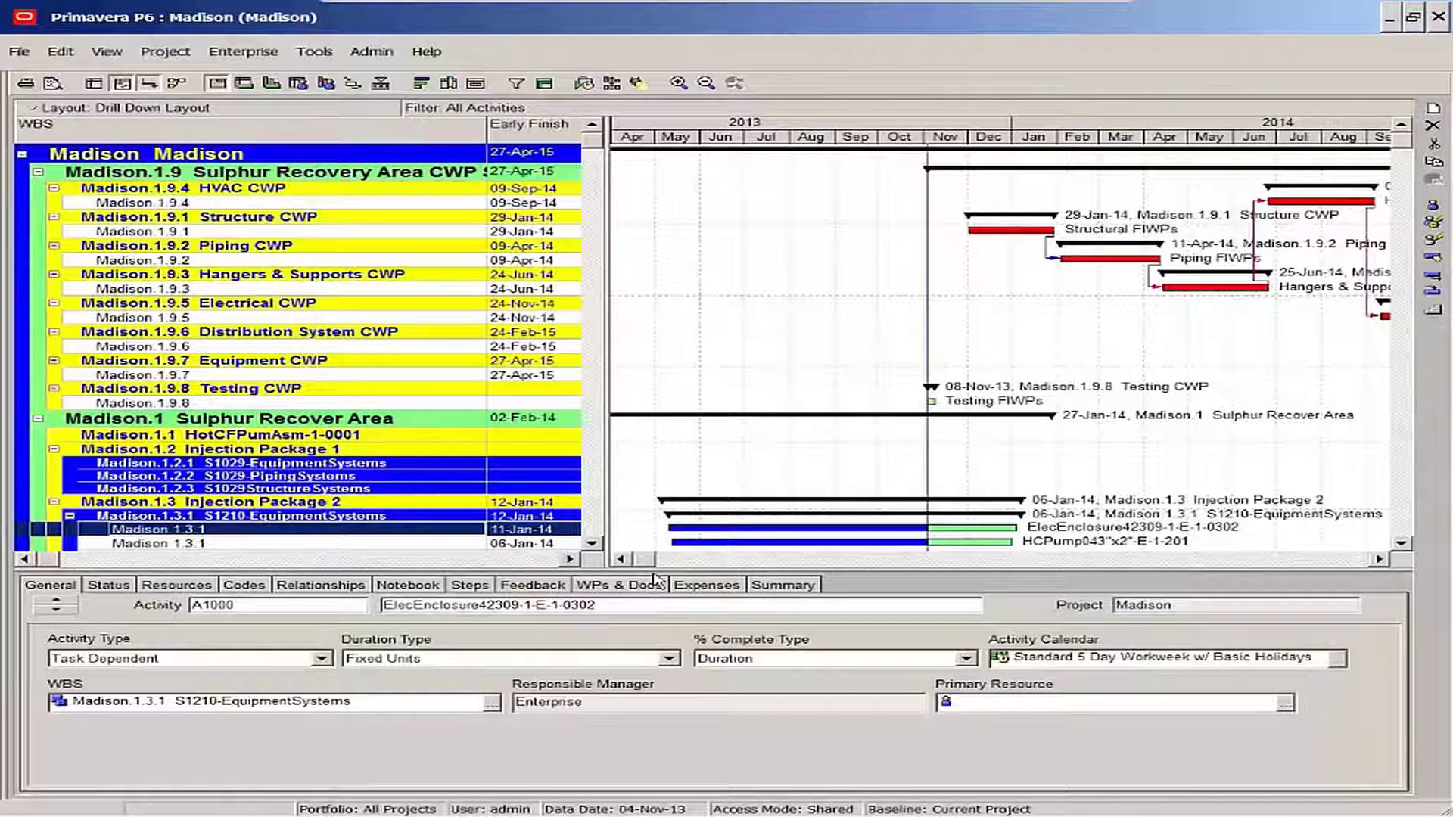
pyautogui.click(1391, 19)
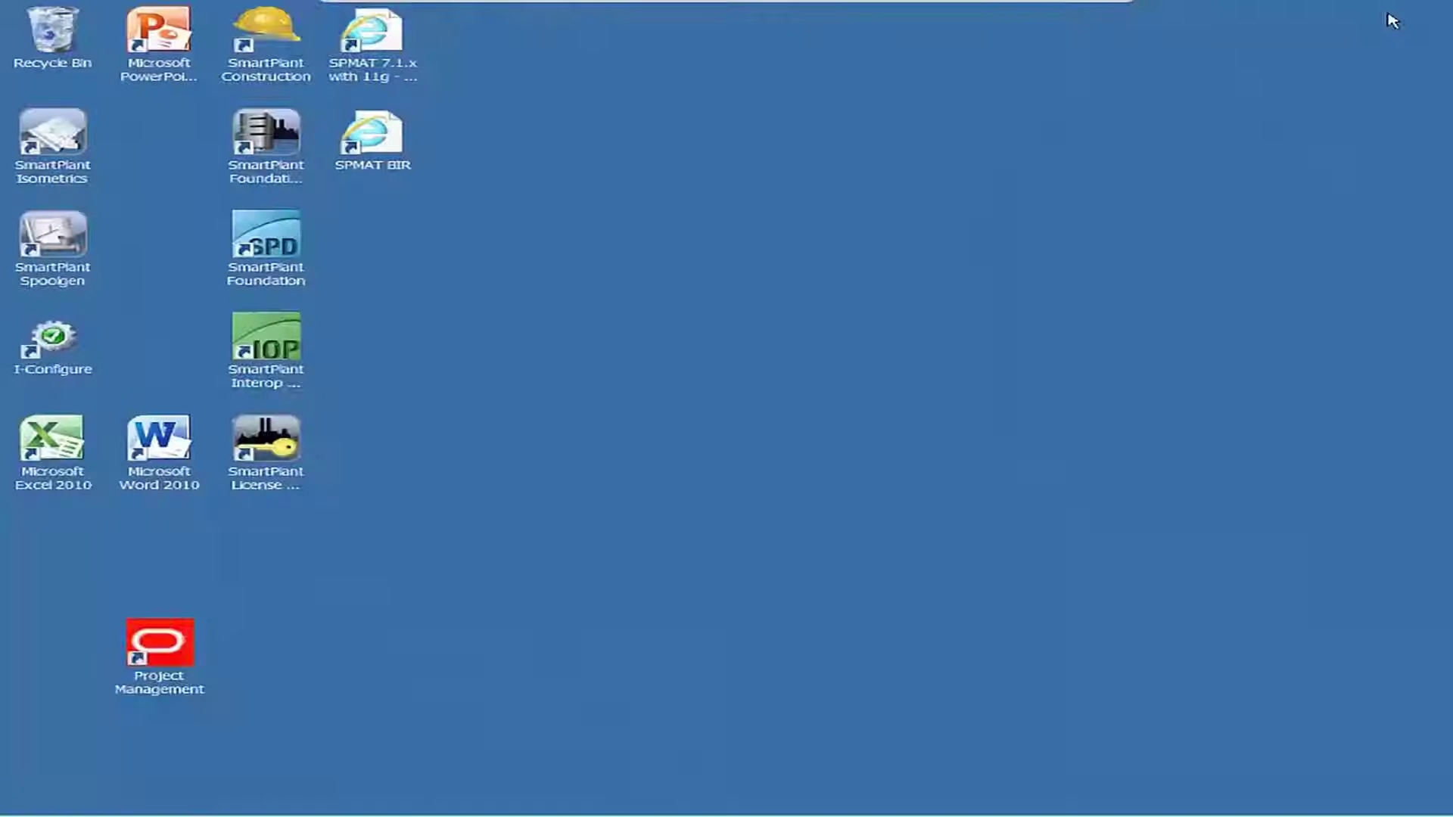
pyautogui.moveTo(303, 809)
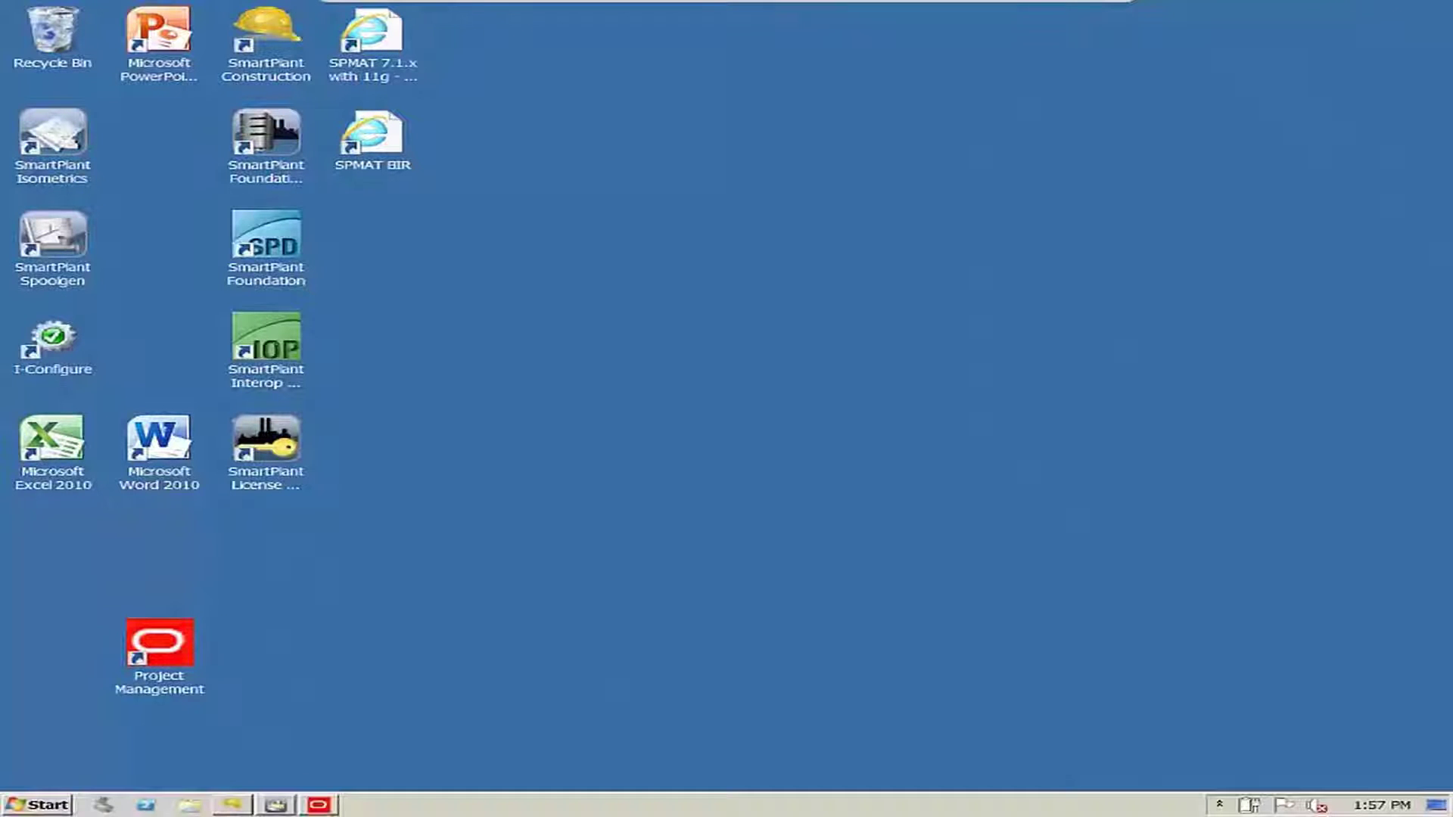
pyautogui.click(233, 805)
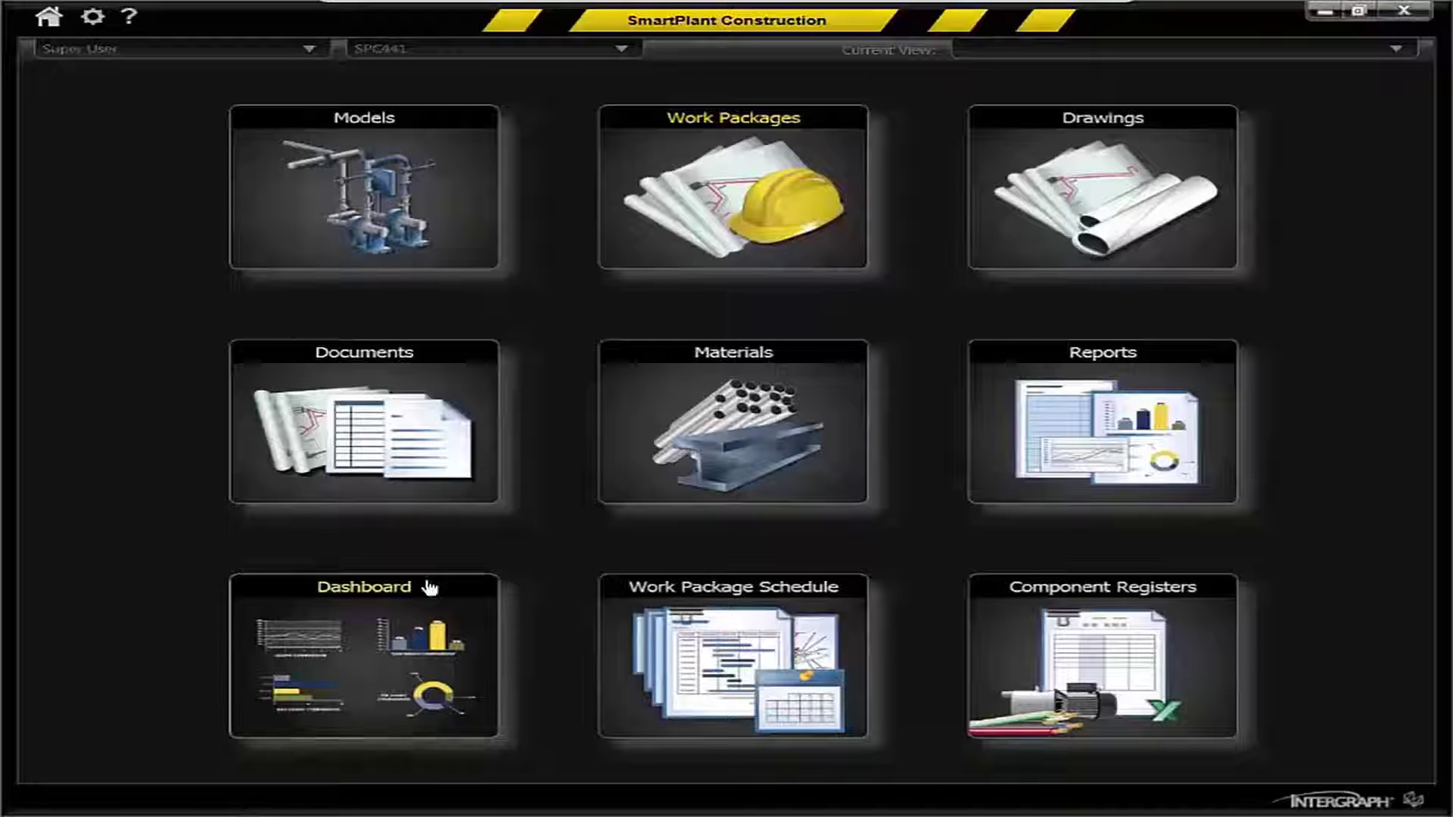
# Open the work packages and change their display from detail rows to Thumbnail
pyautogui.click(685, 261)
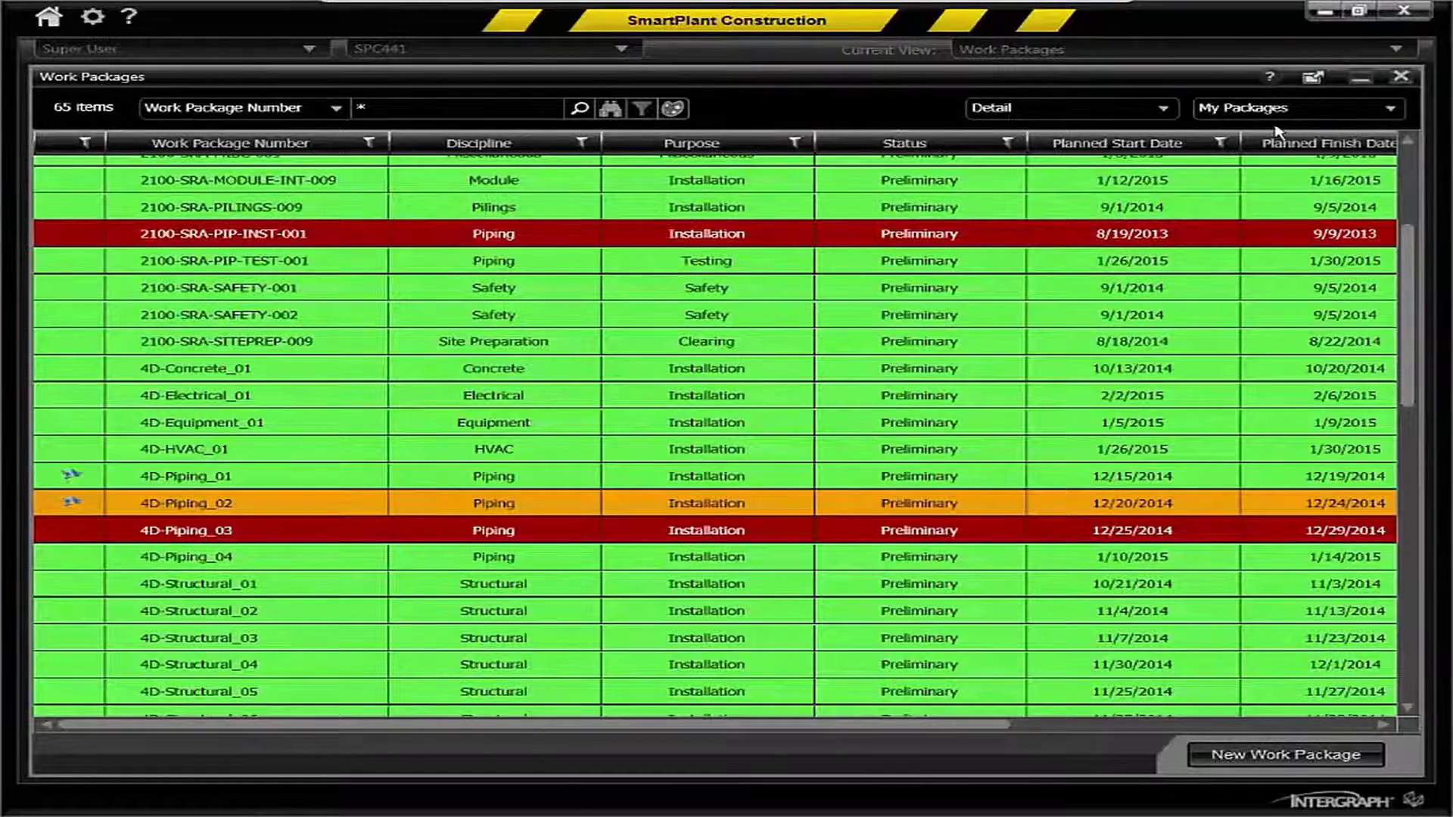
pyautogui.click(1165, 110)
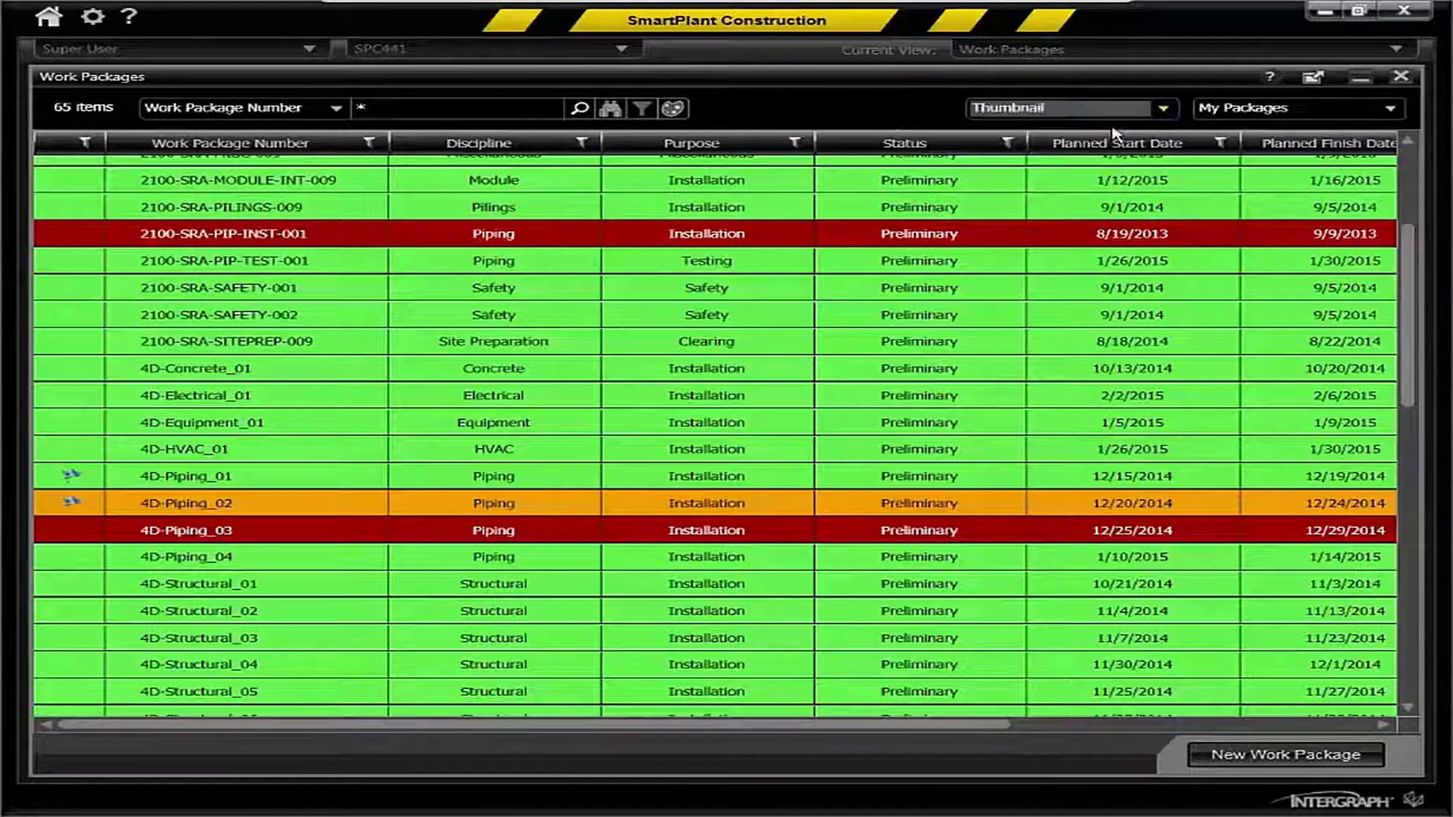
pyautogui.click(1116, 135)
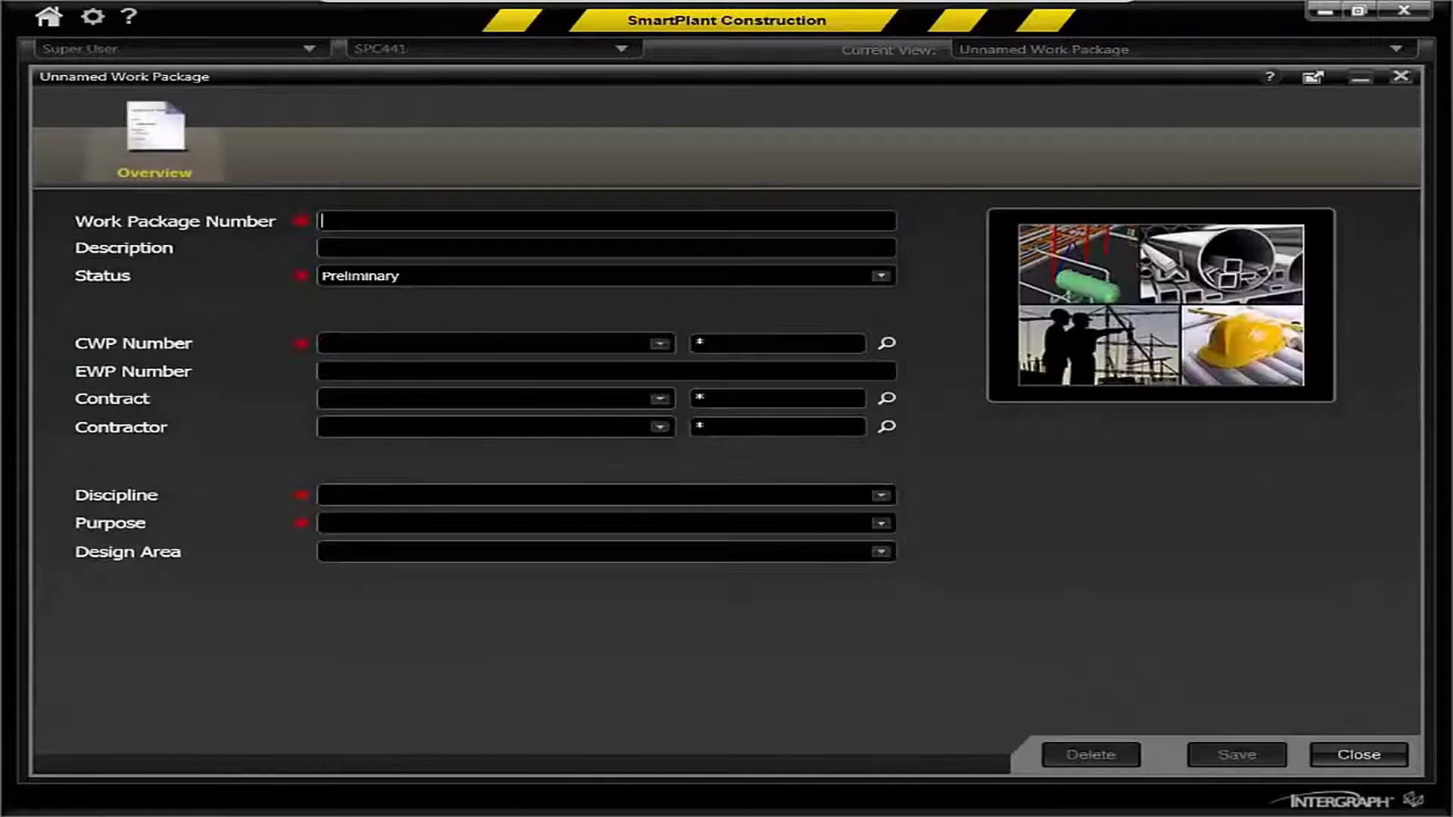
# Examine the CWP Number choices in the unnamed work package form and dismiss the form without saving
pyautogui.click(383, 349)
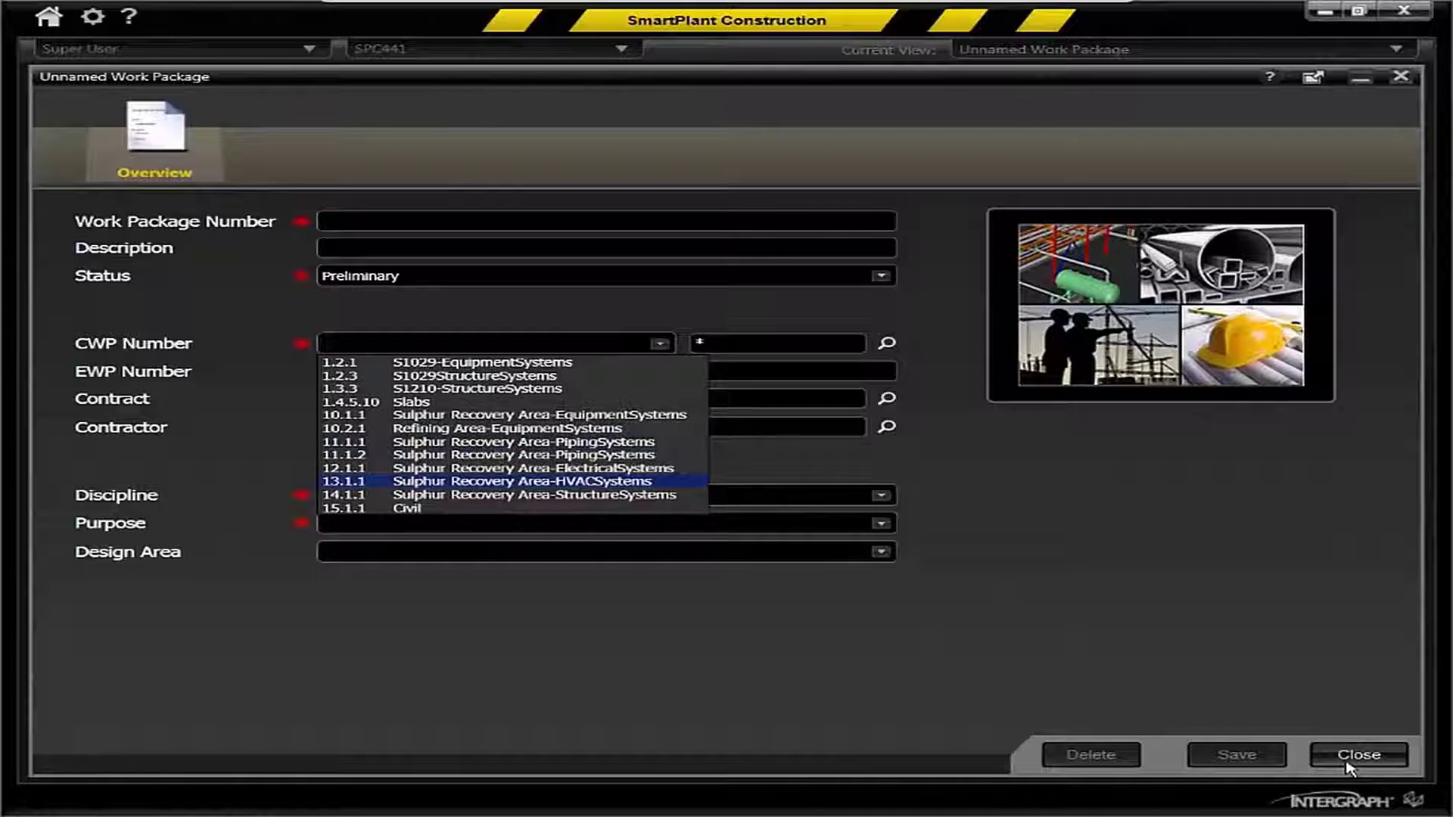
pyautogui.click(1366, 81)
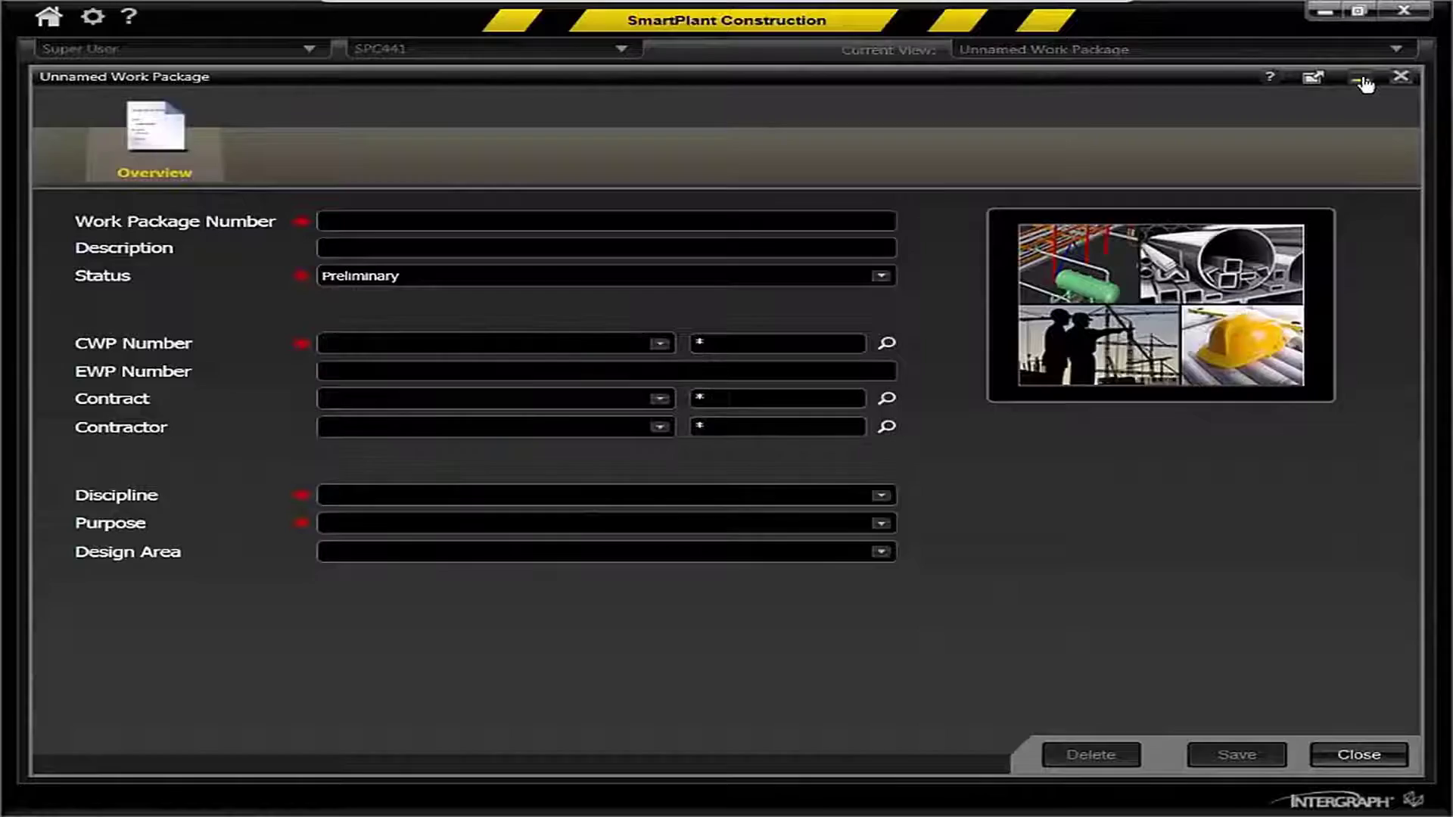
pyautogui.click(1362, 80)
# Open Import Project Data and review the contracts and the first contractor's associated contract and planning group
pyautogui.click(92, 21)
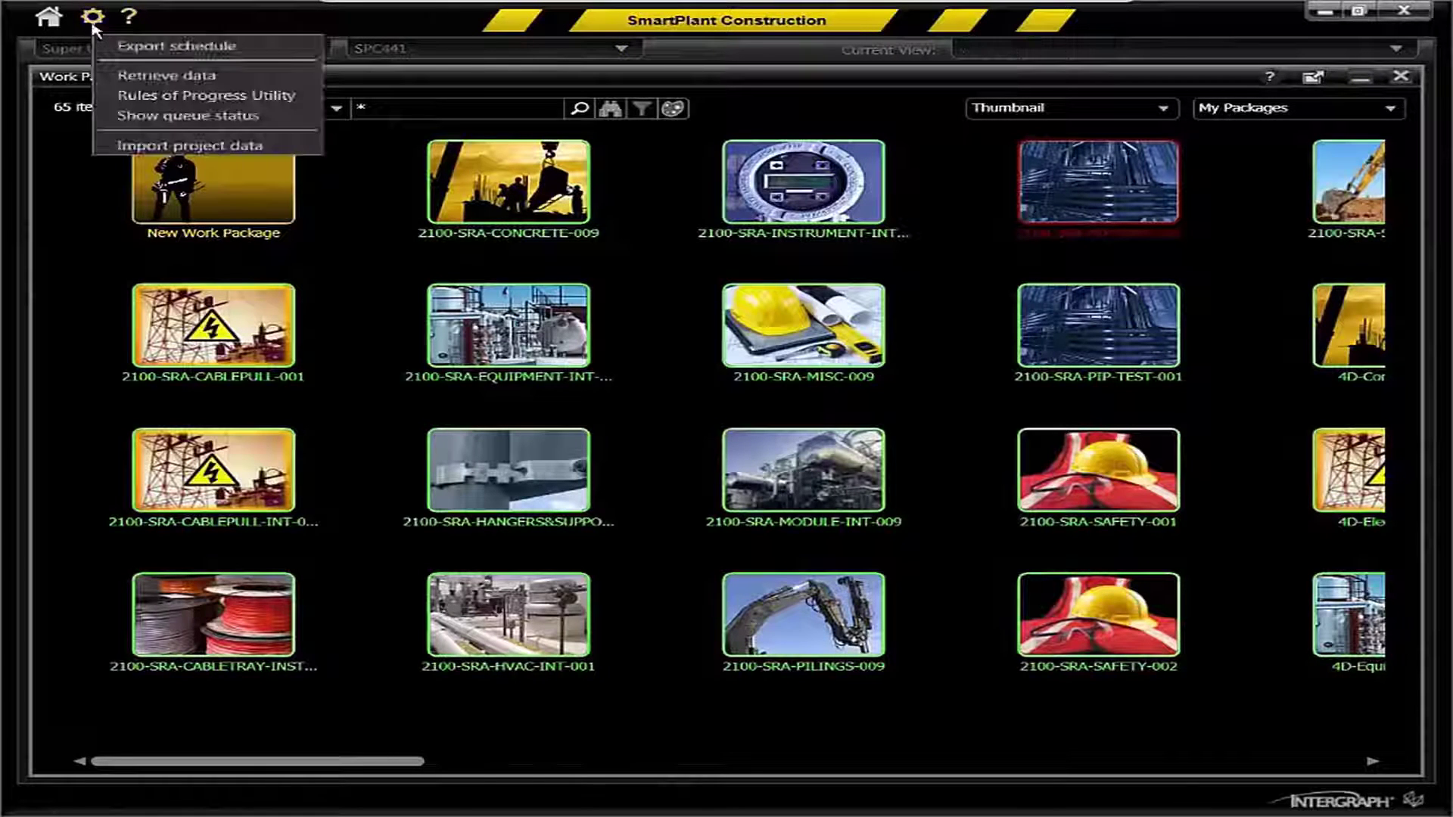
pyautogui.click(132, 145)
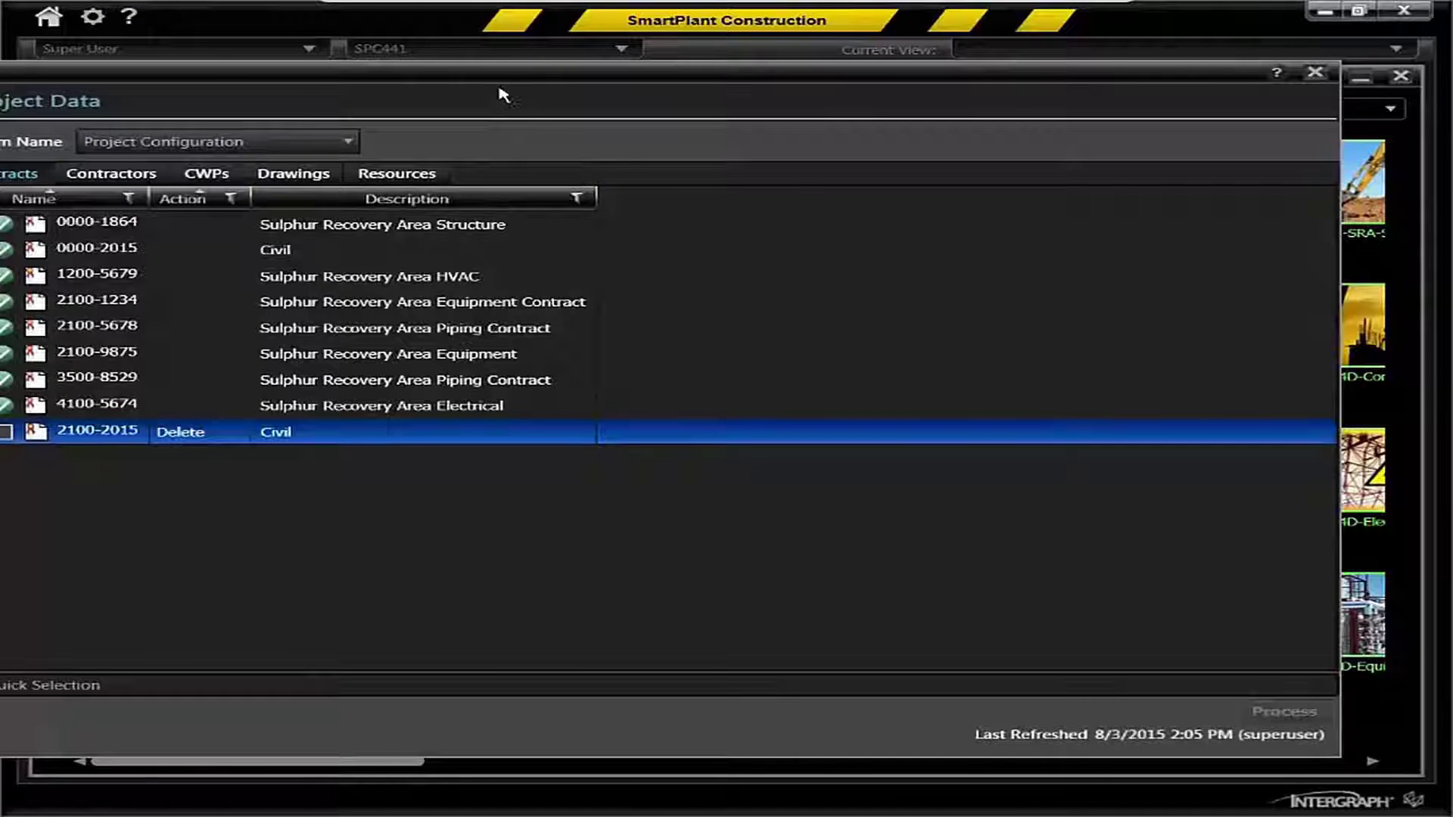
pyautogui.moveTo(503, 76); pyautogui.dragTo(616, 72)
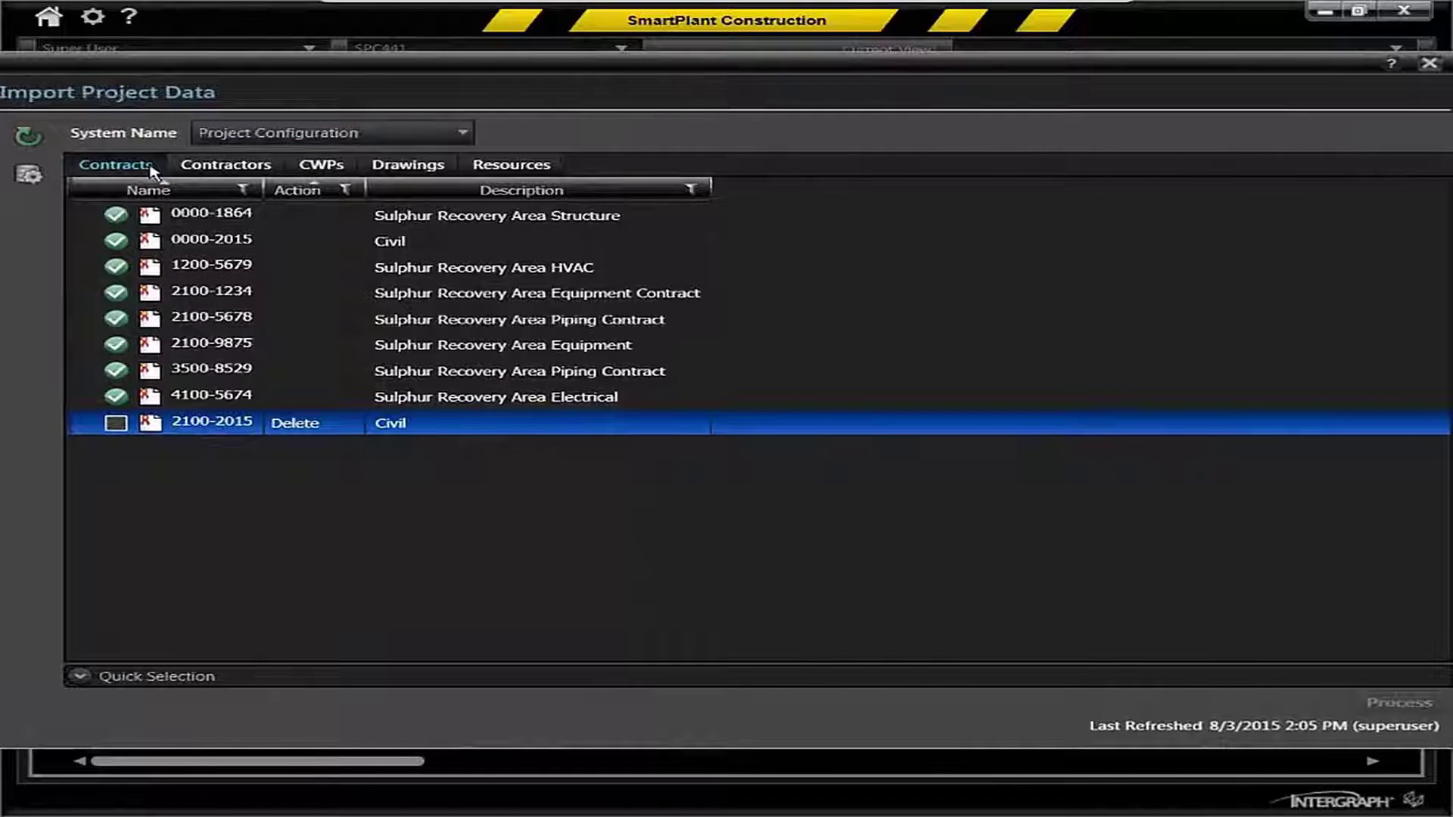
pyautogui.click(182, 172)
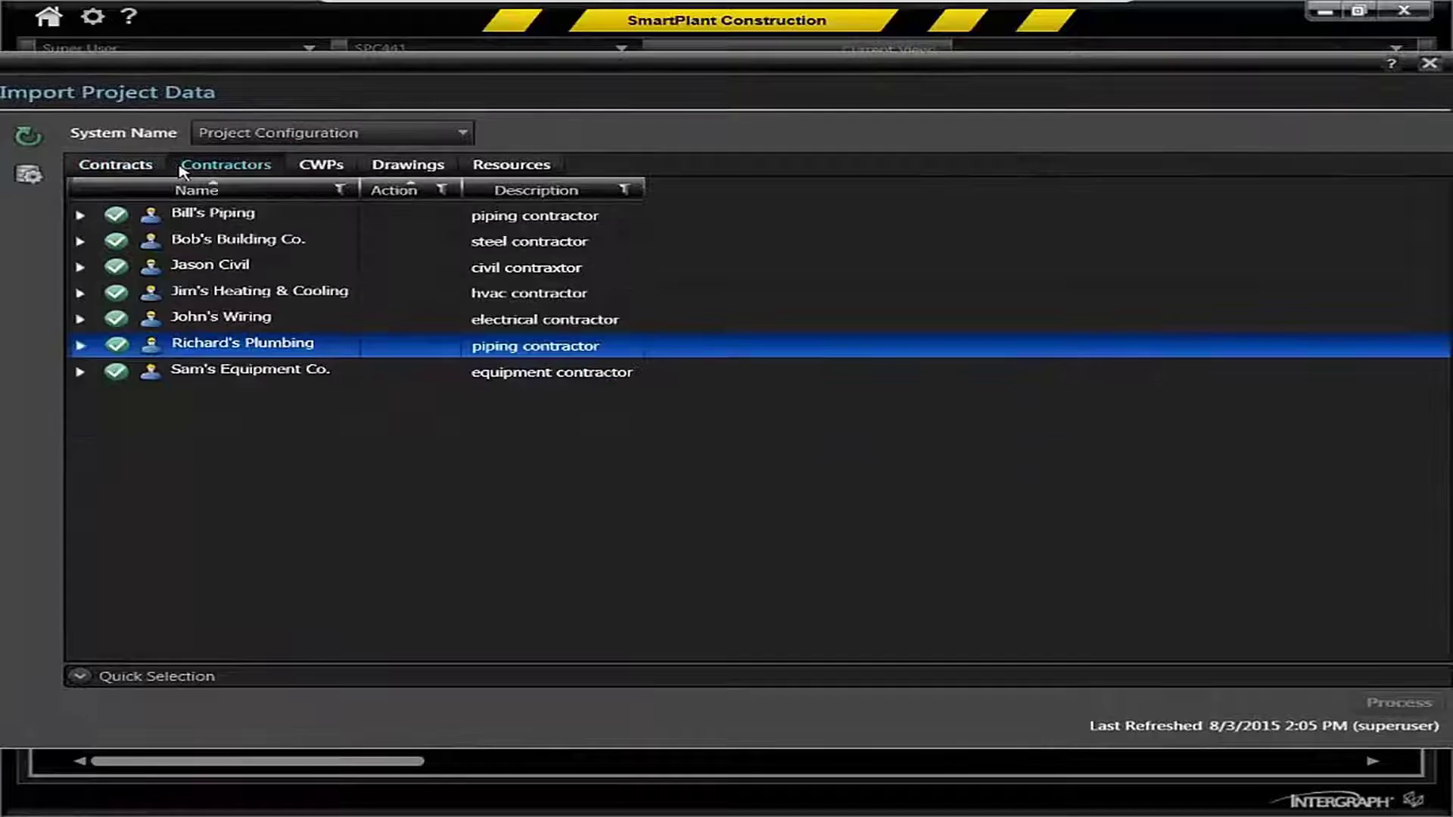
pyautogui.click(80, 215)
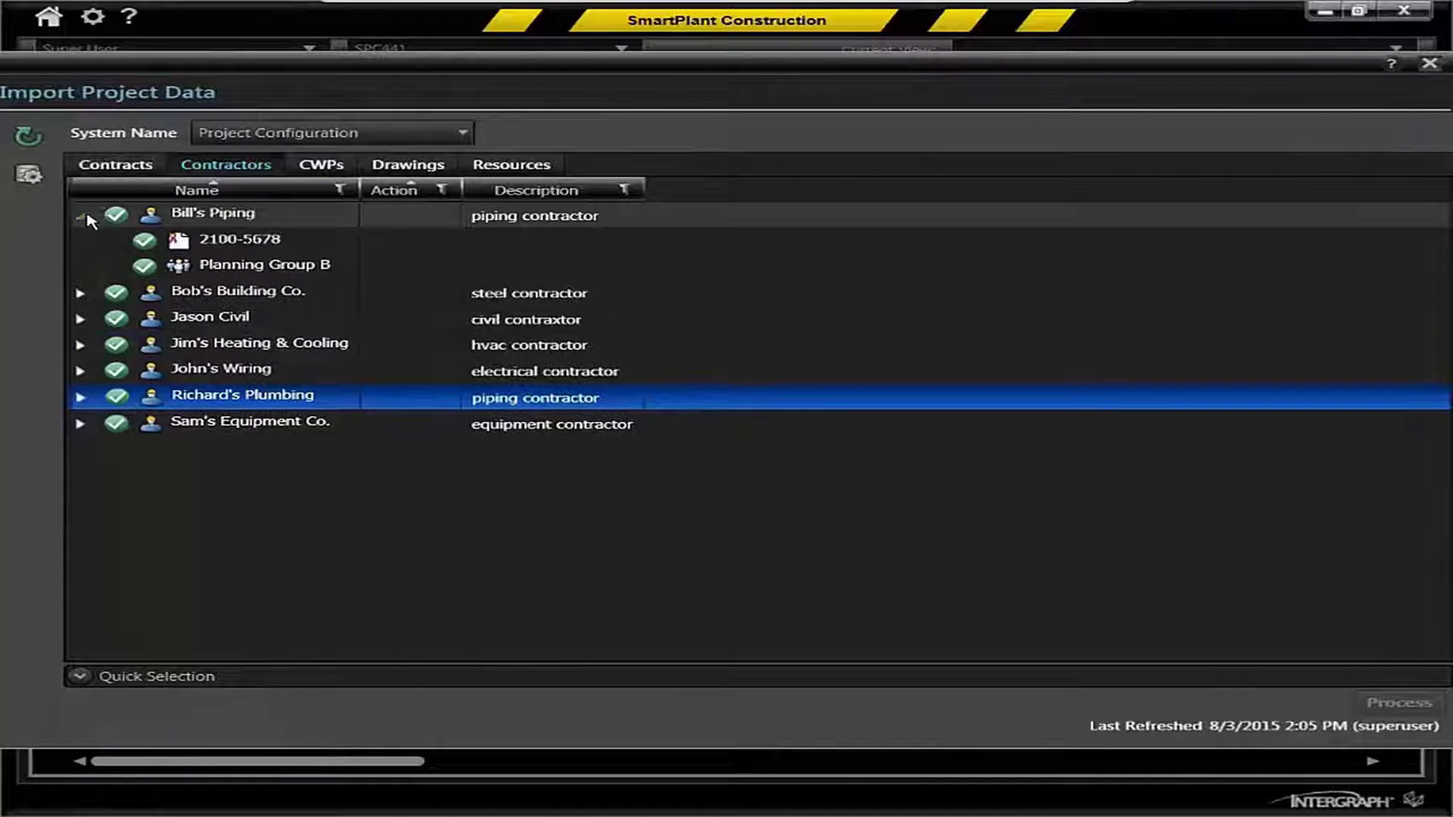
# Review the CWPs available for import, expand CWP 10.1.1, and close Import Project Data
pyautogui.click(316, 176)
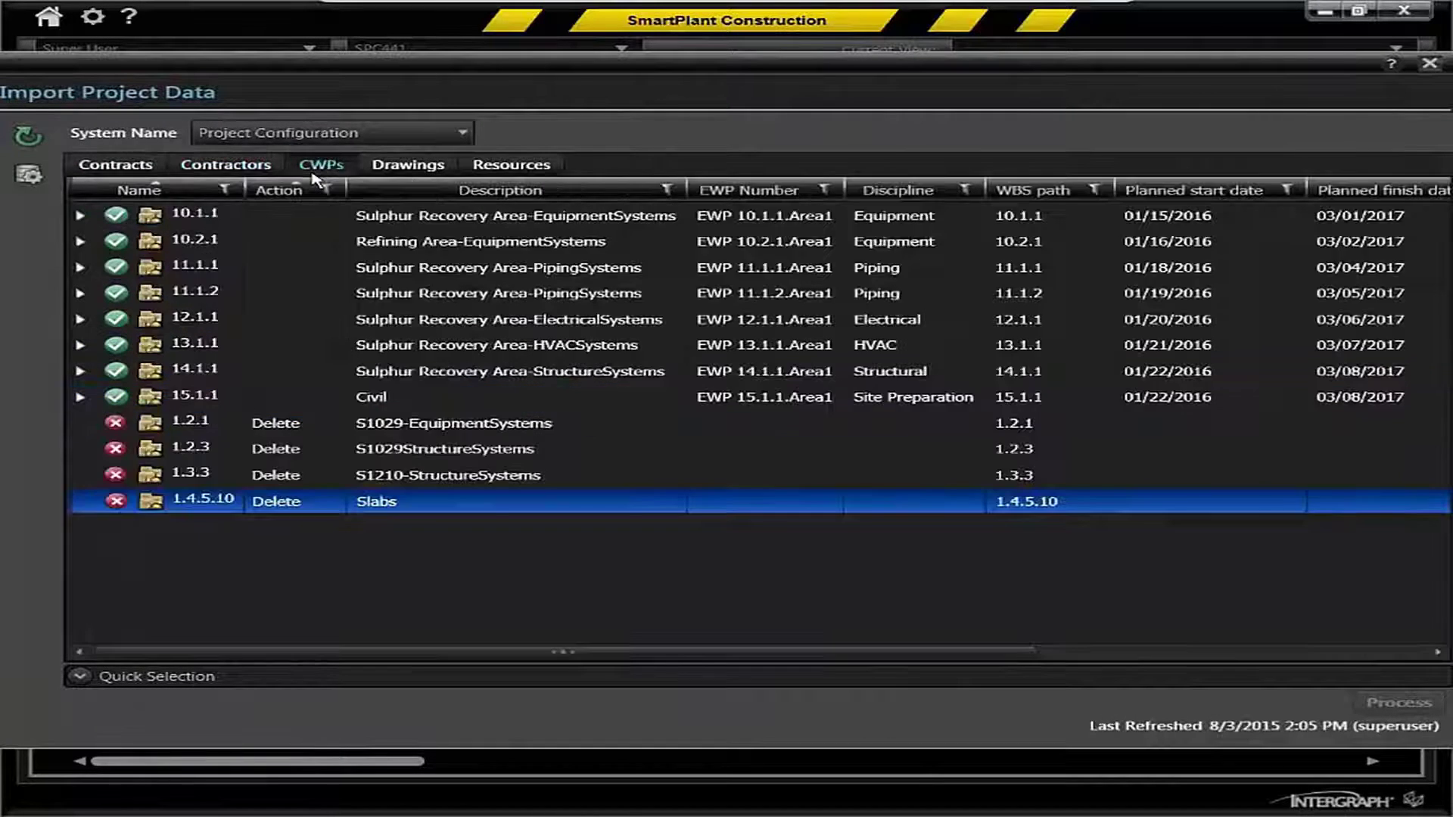
pyautogui.click(80, 217)
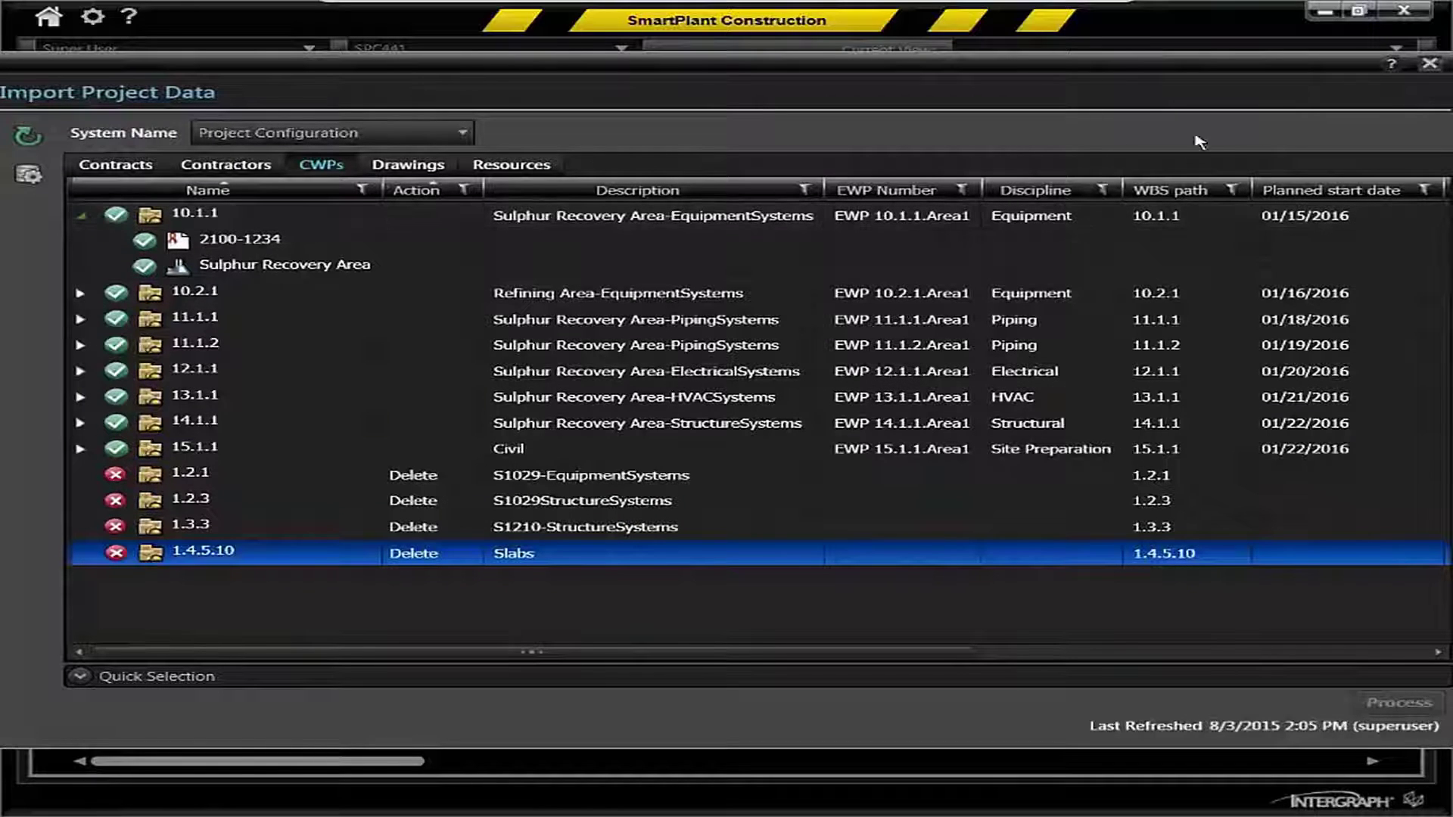
pyautogui.click(1428, 67)
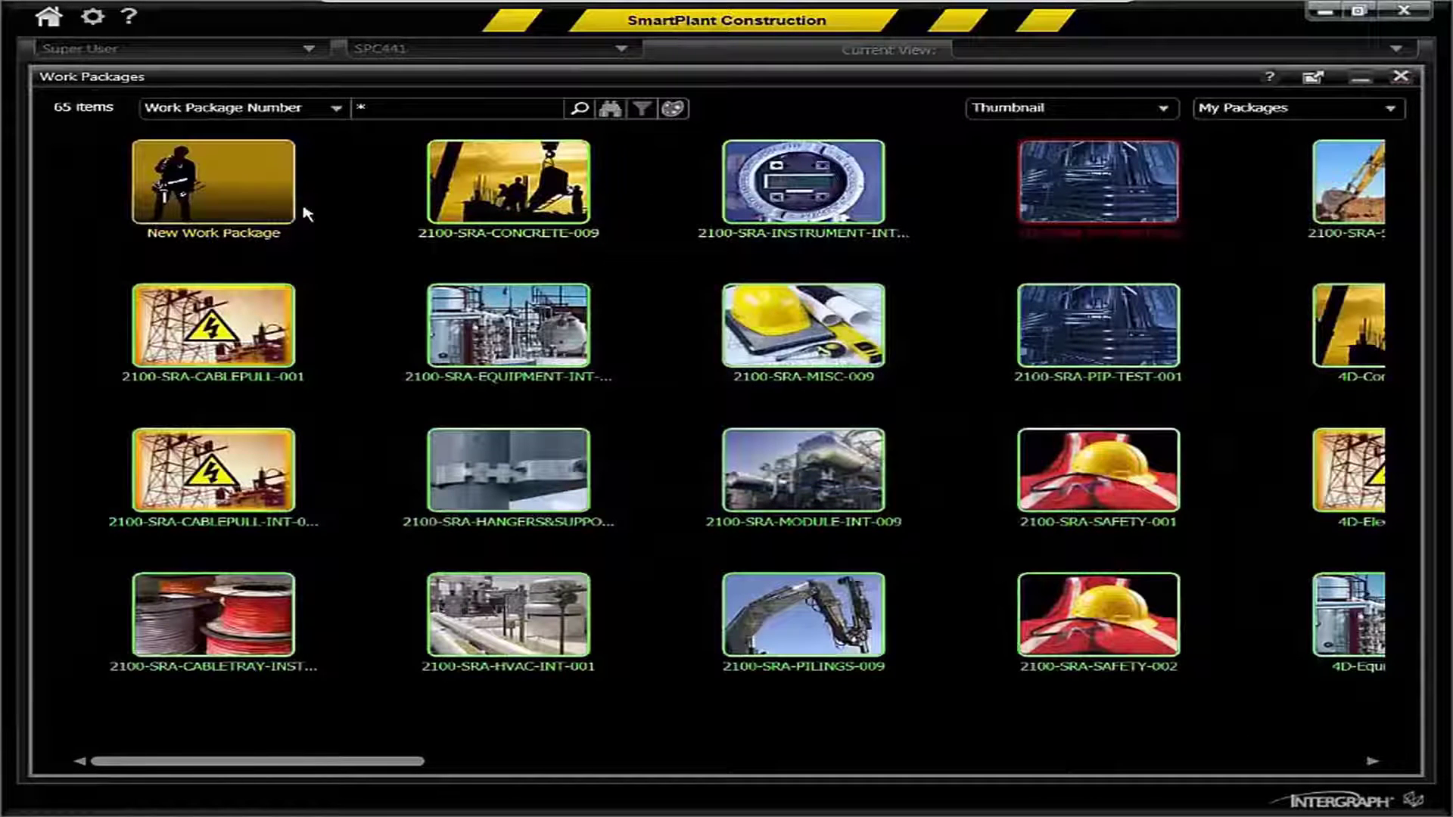
# Open a new work package form to recheck its CWP Number choices, close it unsaved, and minimize the work packages
pyautogui.click(275, 214)
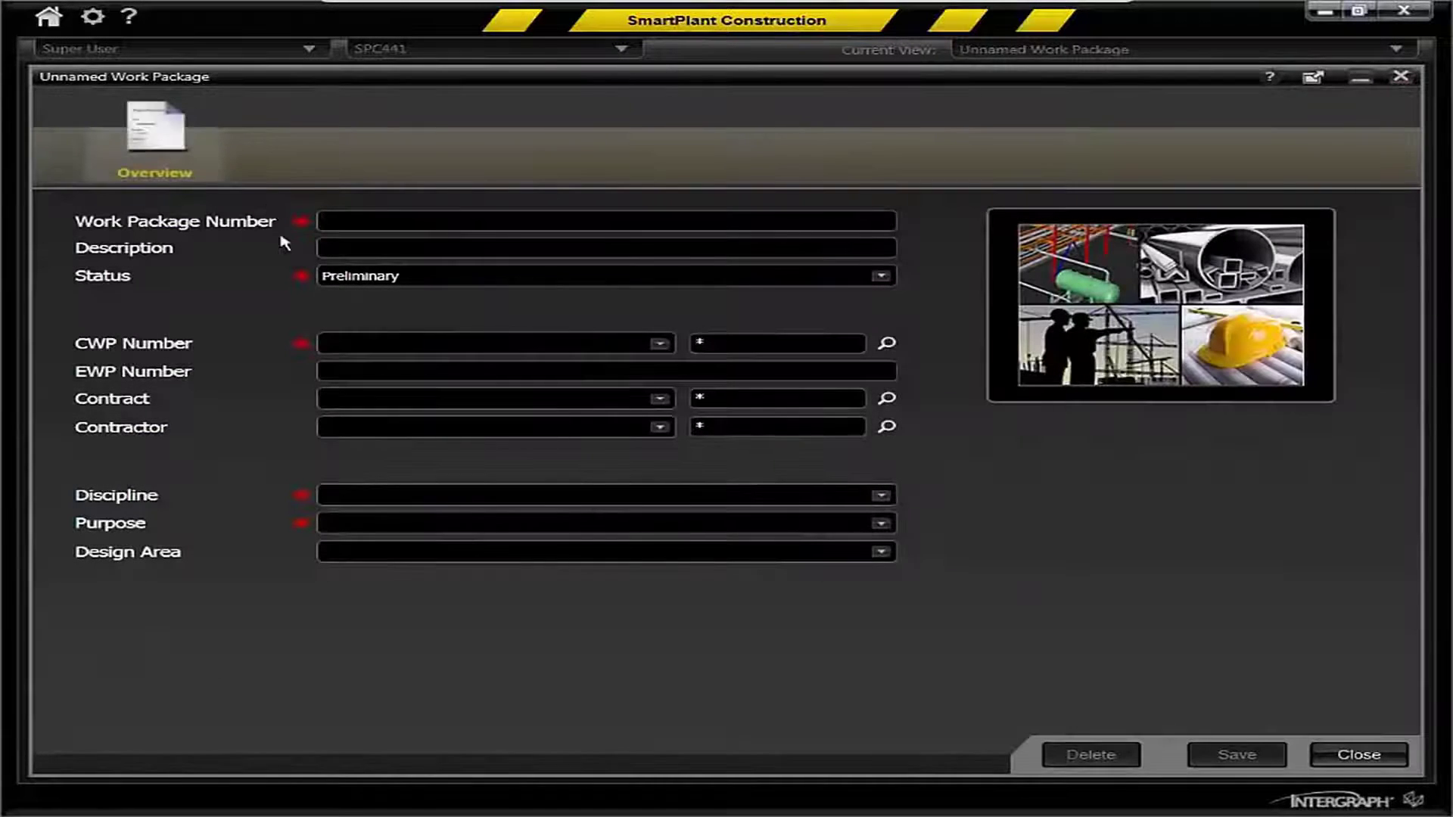
pyautogui.click(354, 347)
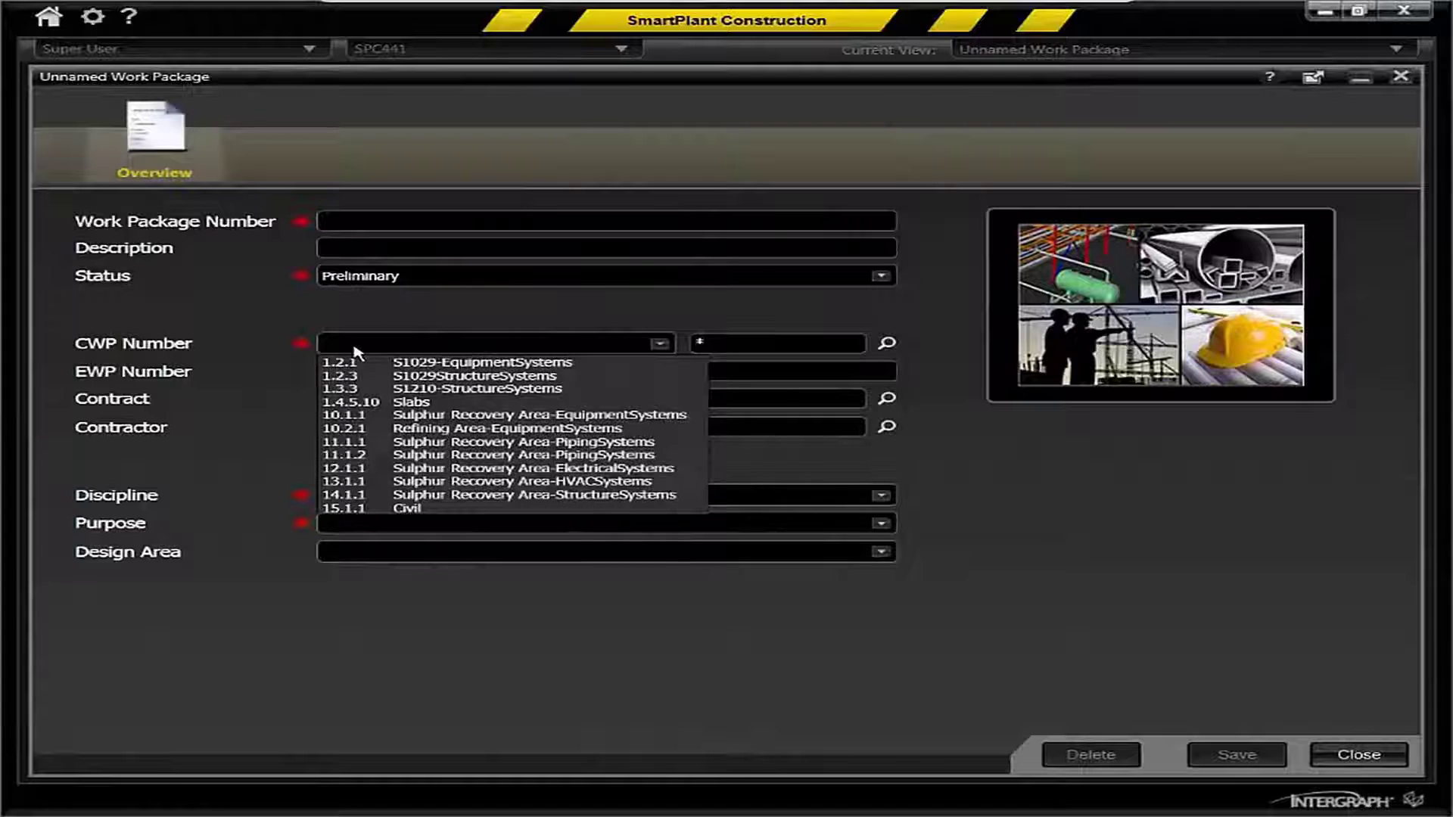
pyautogui.click(1332, 760)
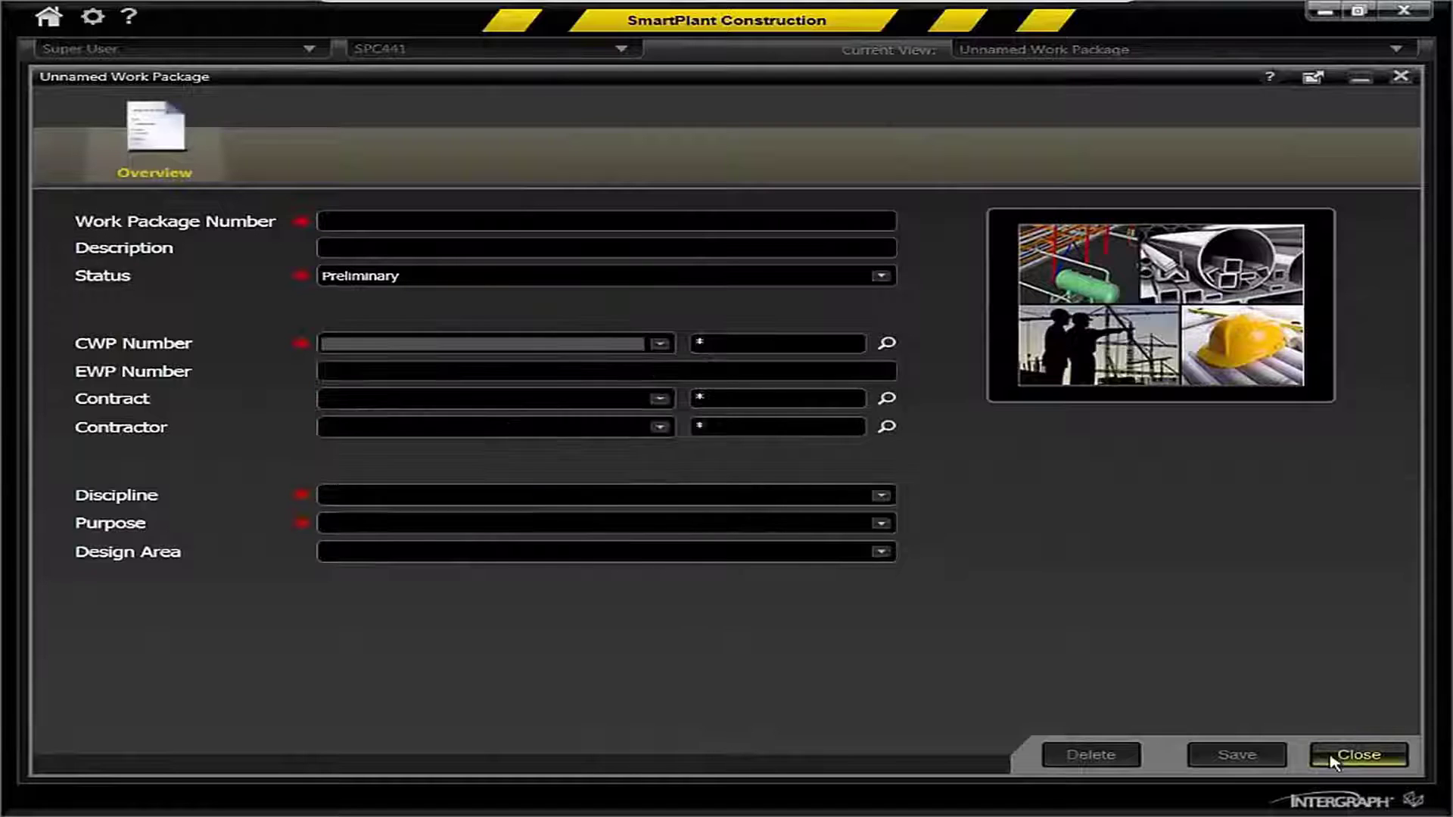
pyautogui.click(1358, 79)
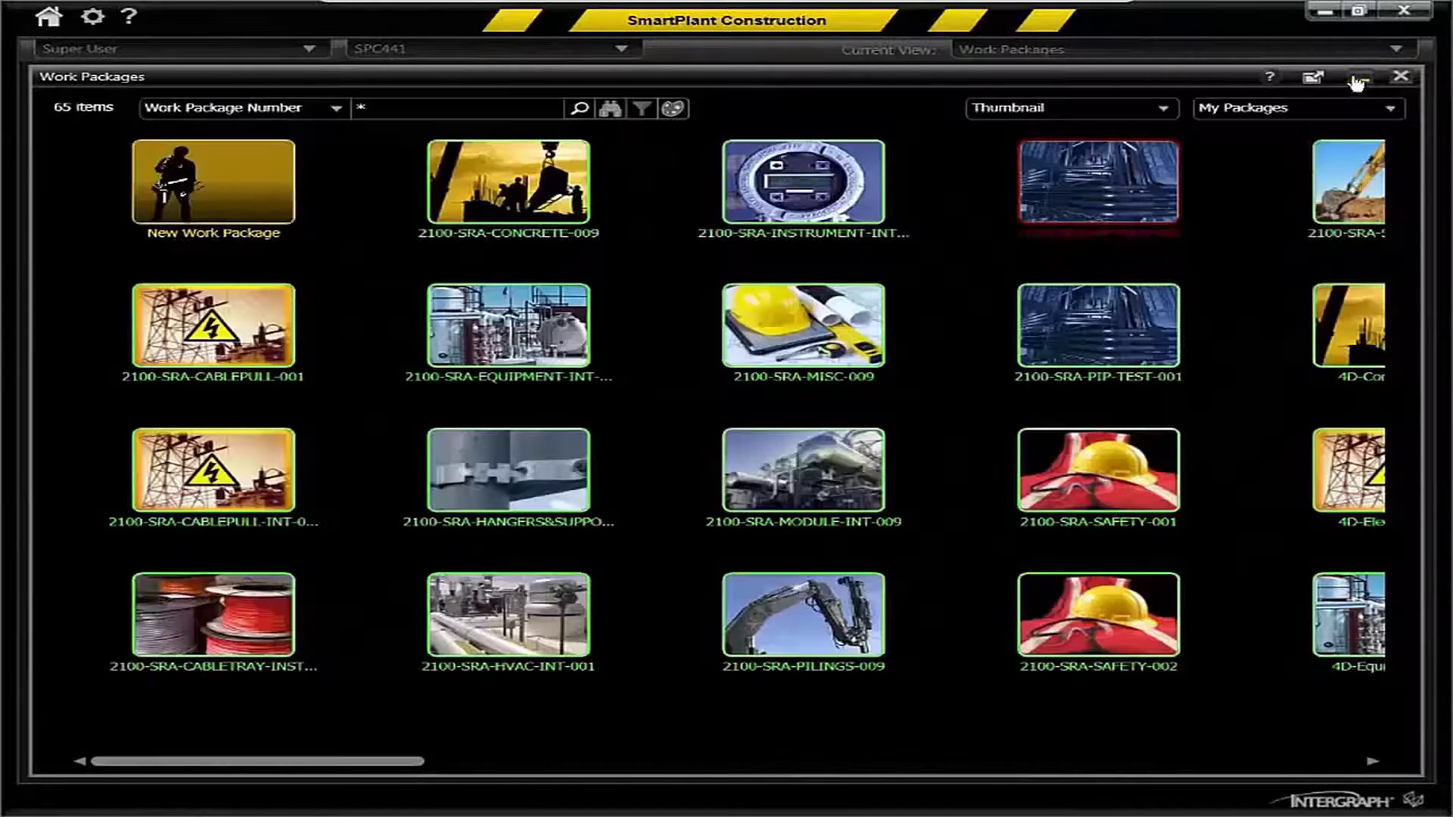
pyautogui.click(1360, 78)
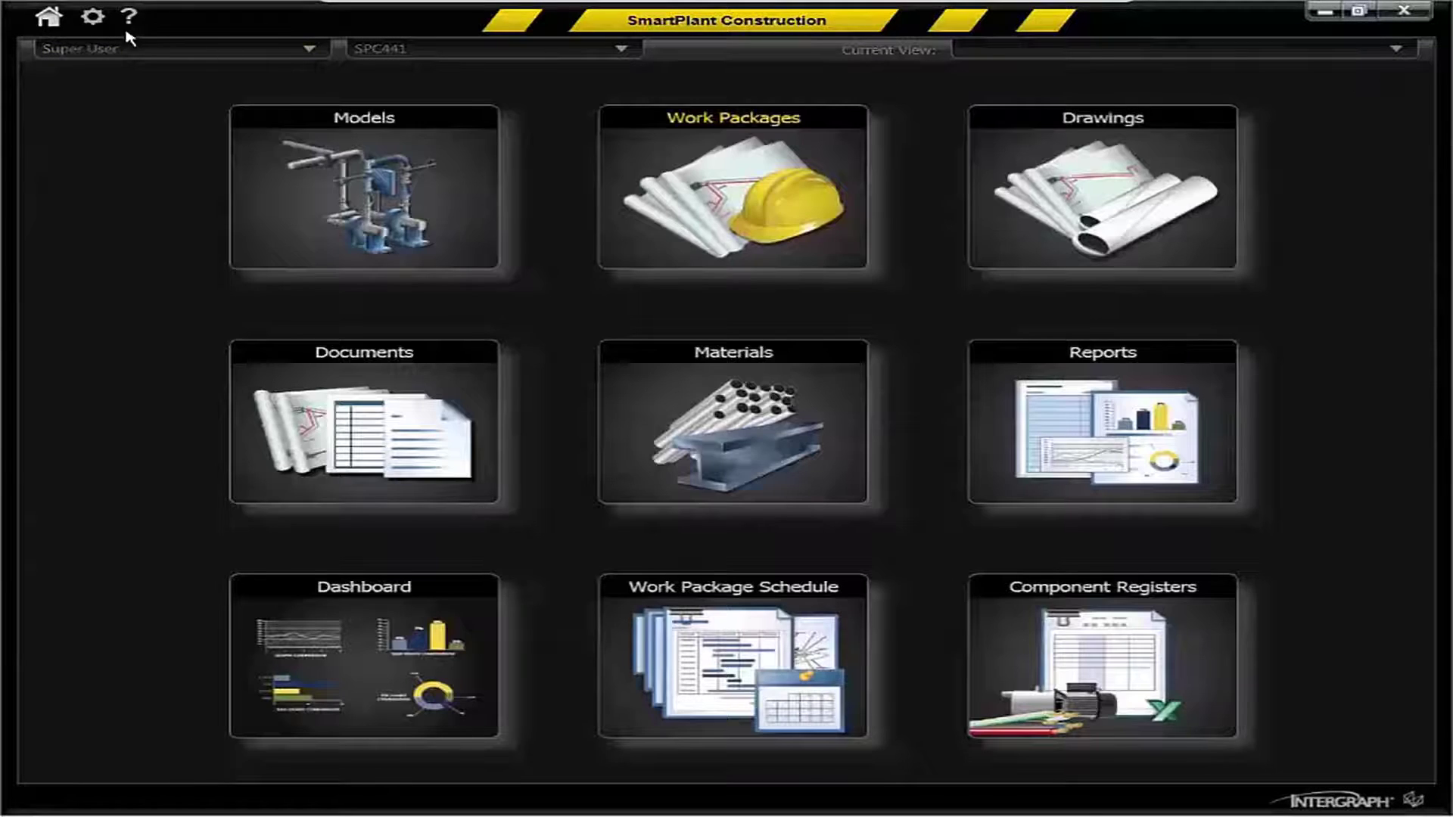
pyautogui.click(92, 17)
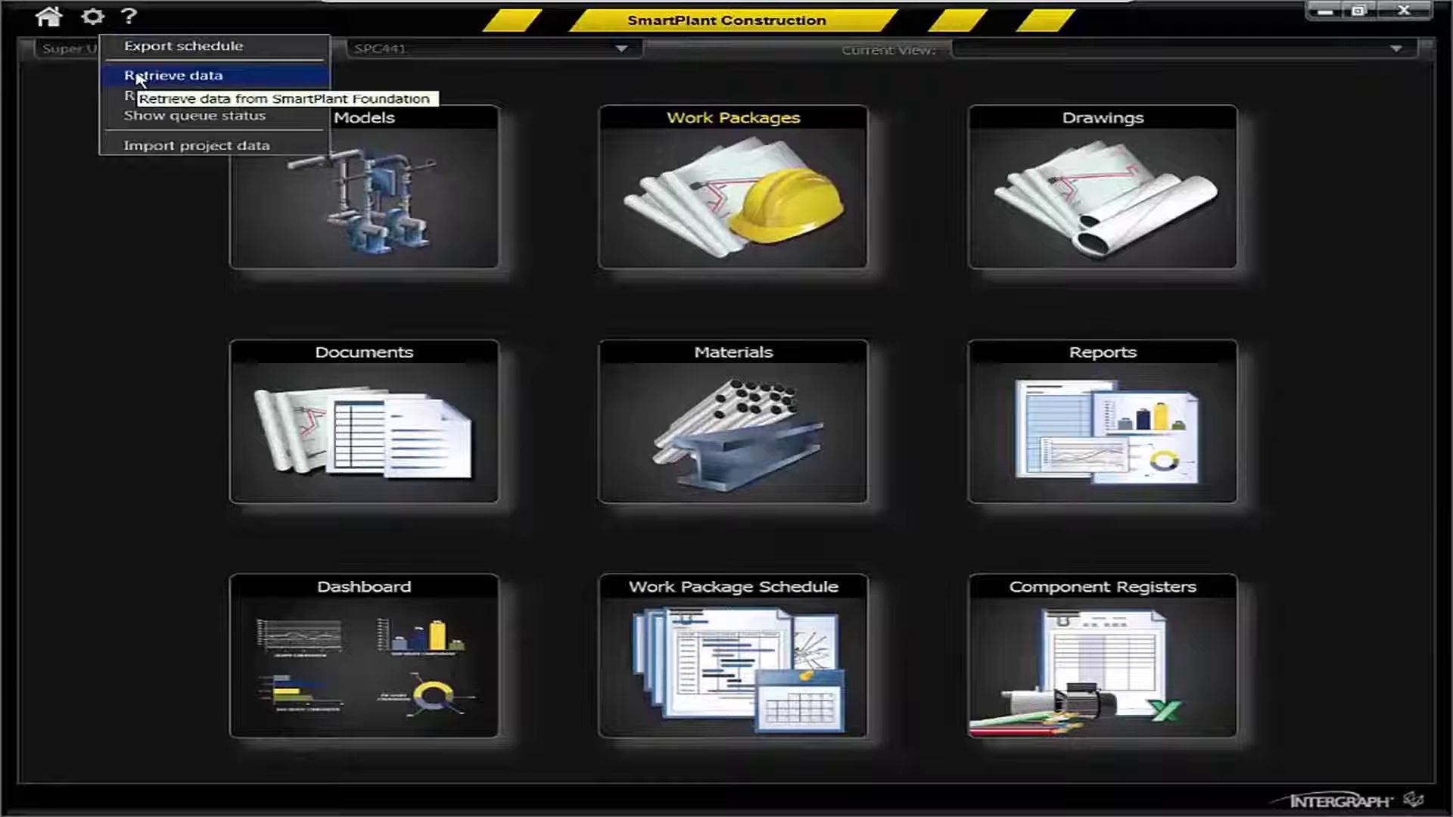
pyautogui.click(148, 254)
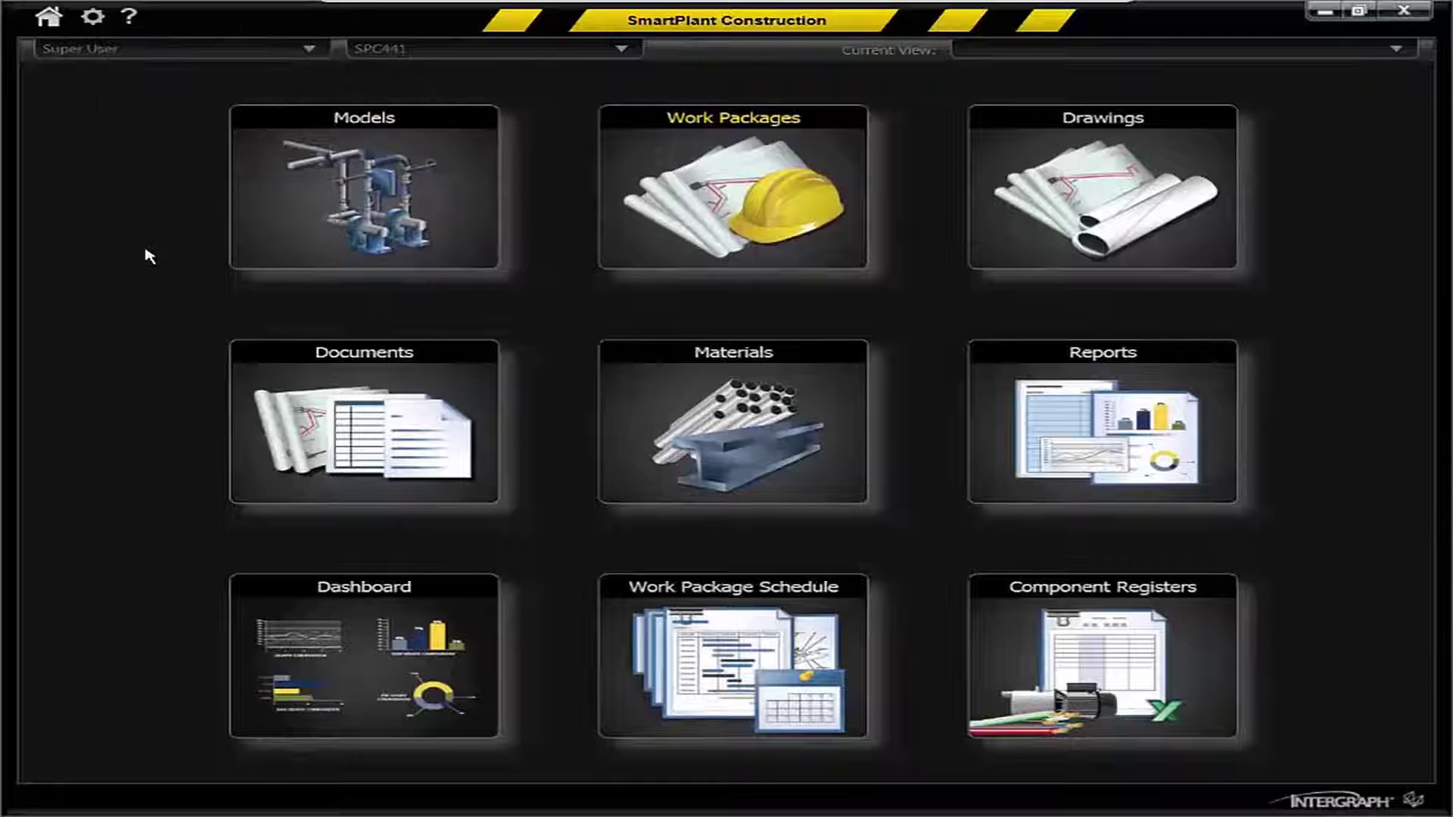
# Browse the thumbnails of the project's models and drawings, and return to the home screen
pyautogui.click(299, 236)
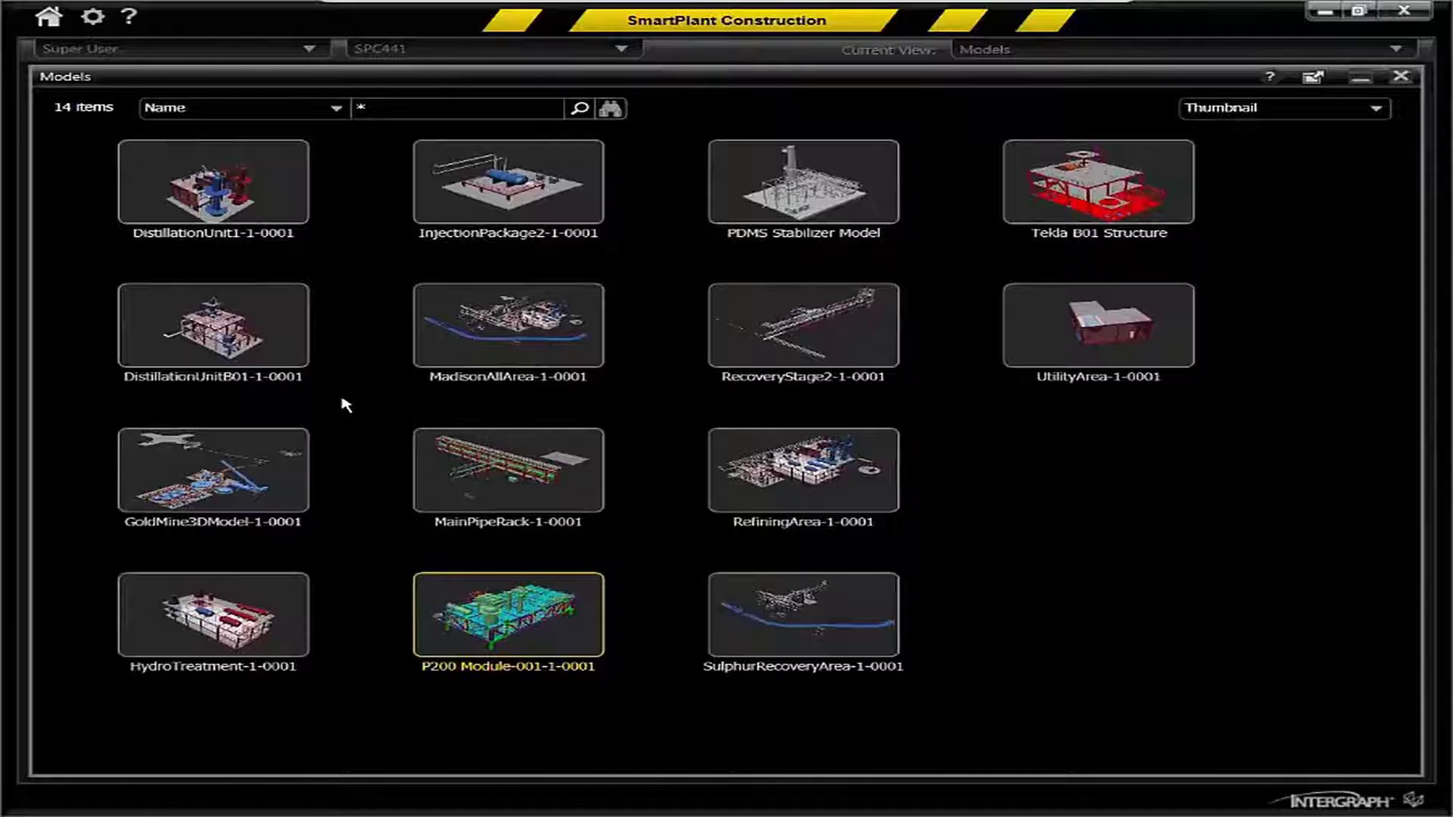
pyautogui.click(1362, 80)
pyautogui.click(1118, 186)
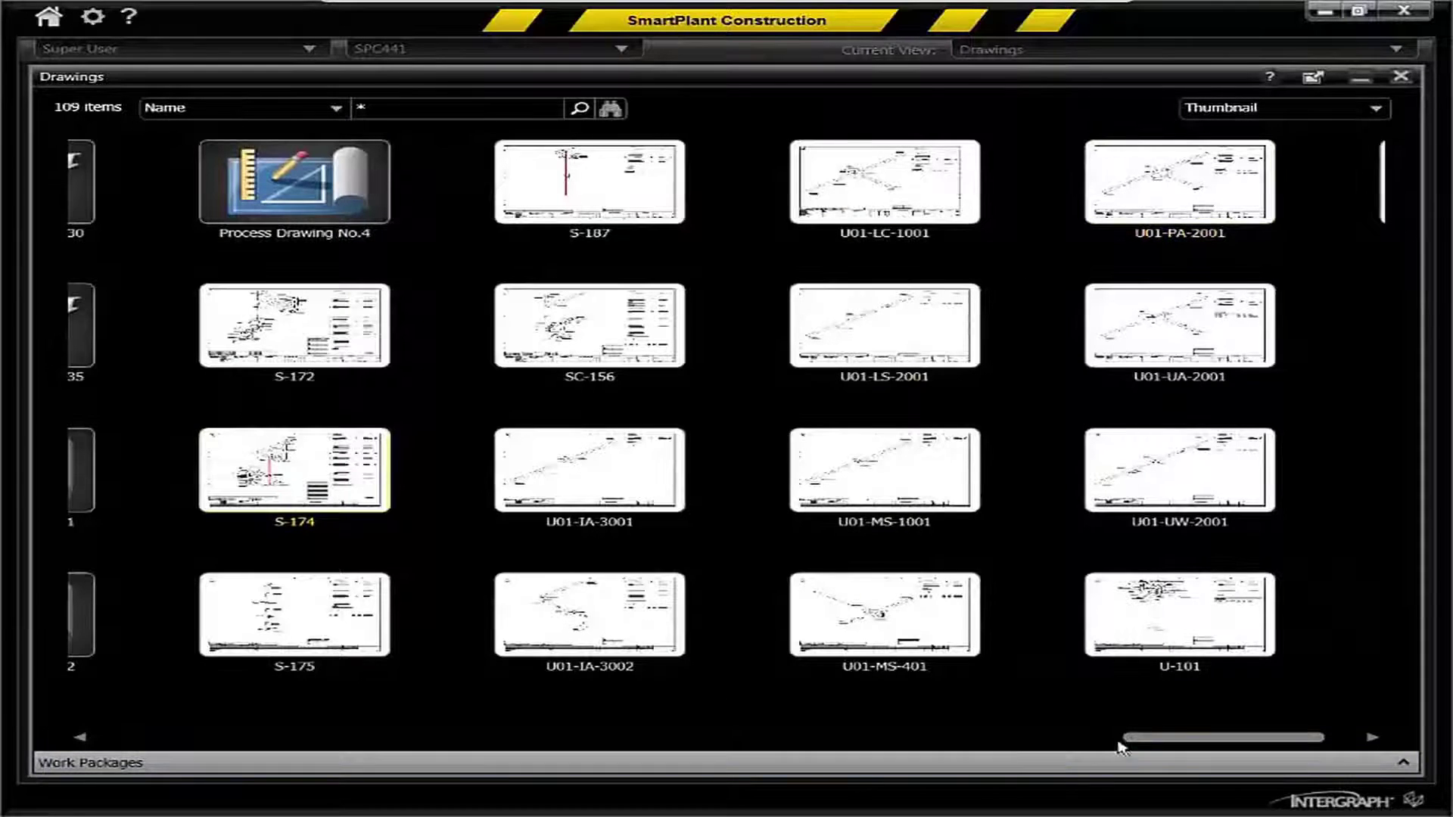
pyautogui.moveTo(1147, 742); pyautogui.dragTo(321, 745)
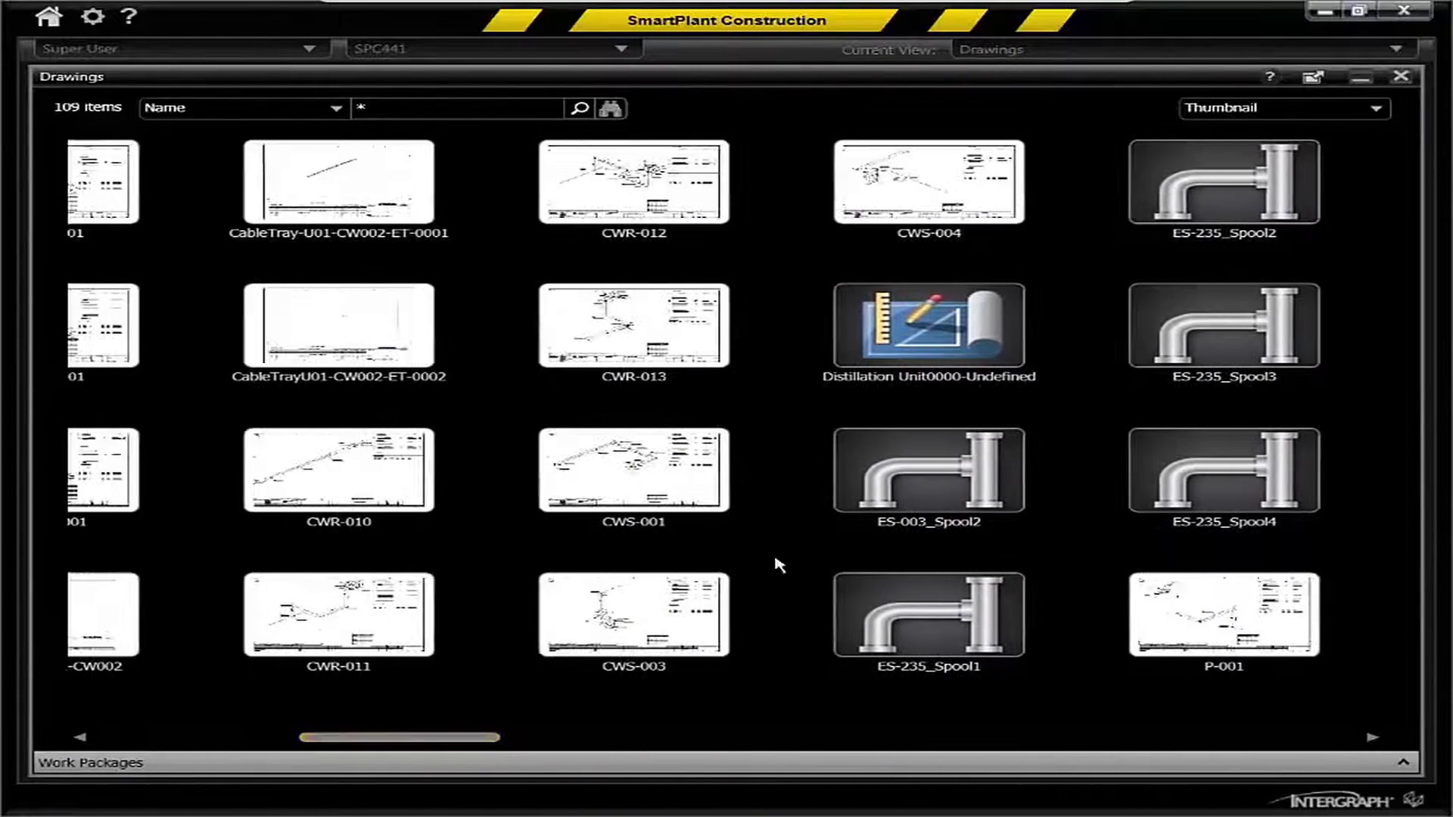
pyautogui.click(1359, 77)
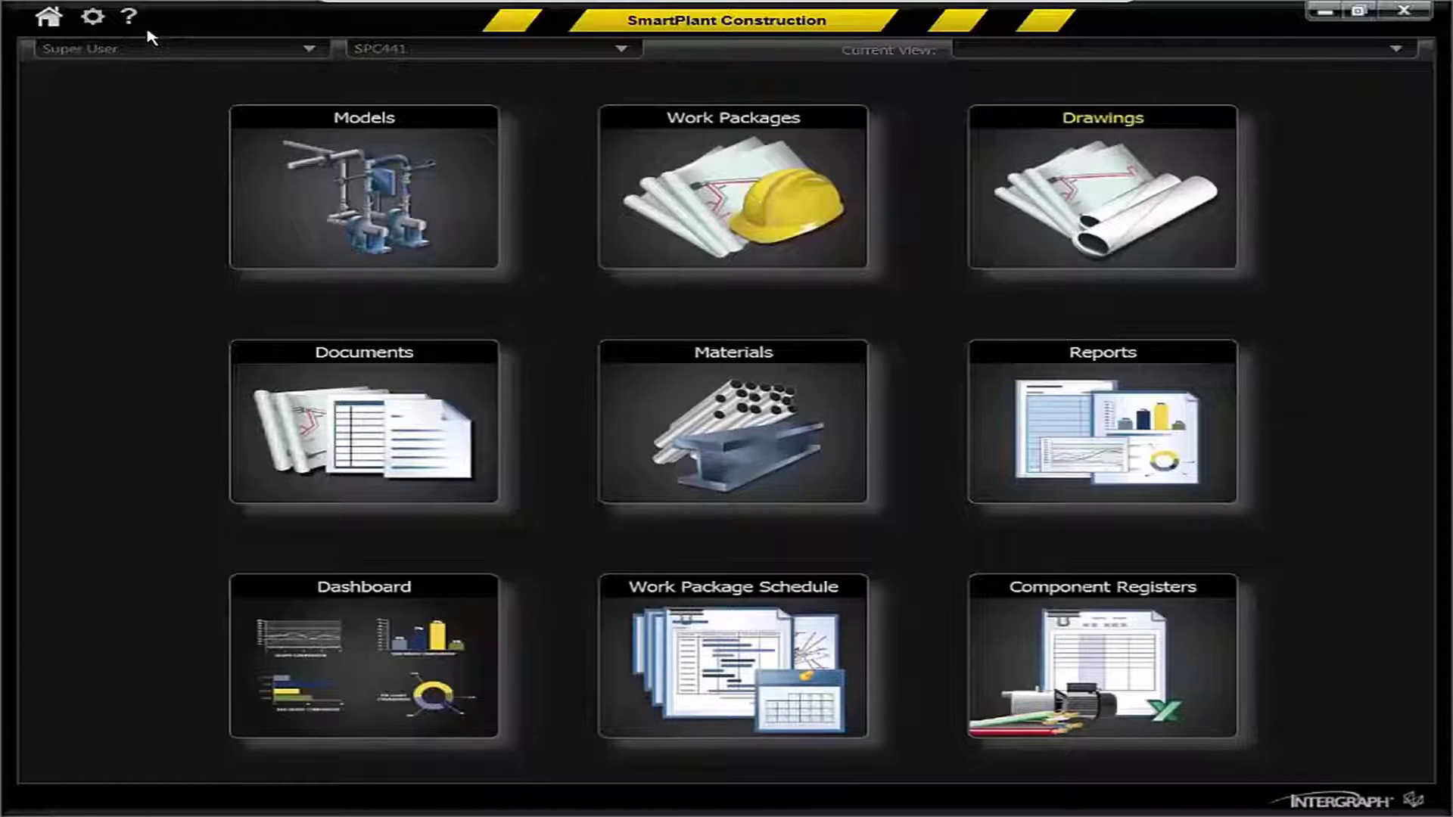
# Open Retrieve data and search for items of type Models with status Retrieved and a limit of 1000
pyautogui.click(97, 27)
pyautogui.click(127, 77)
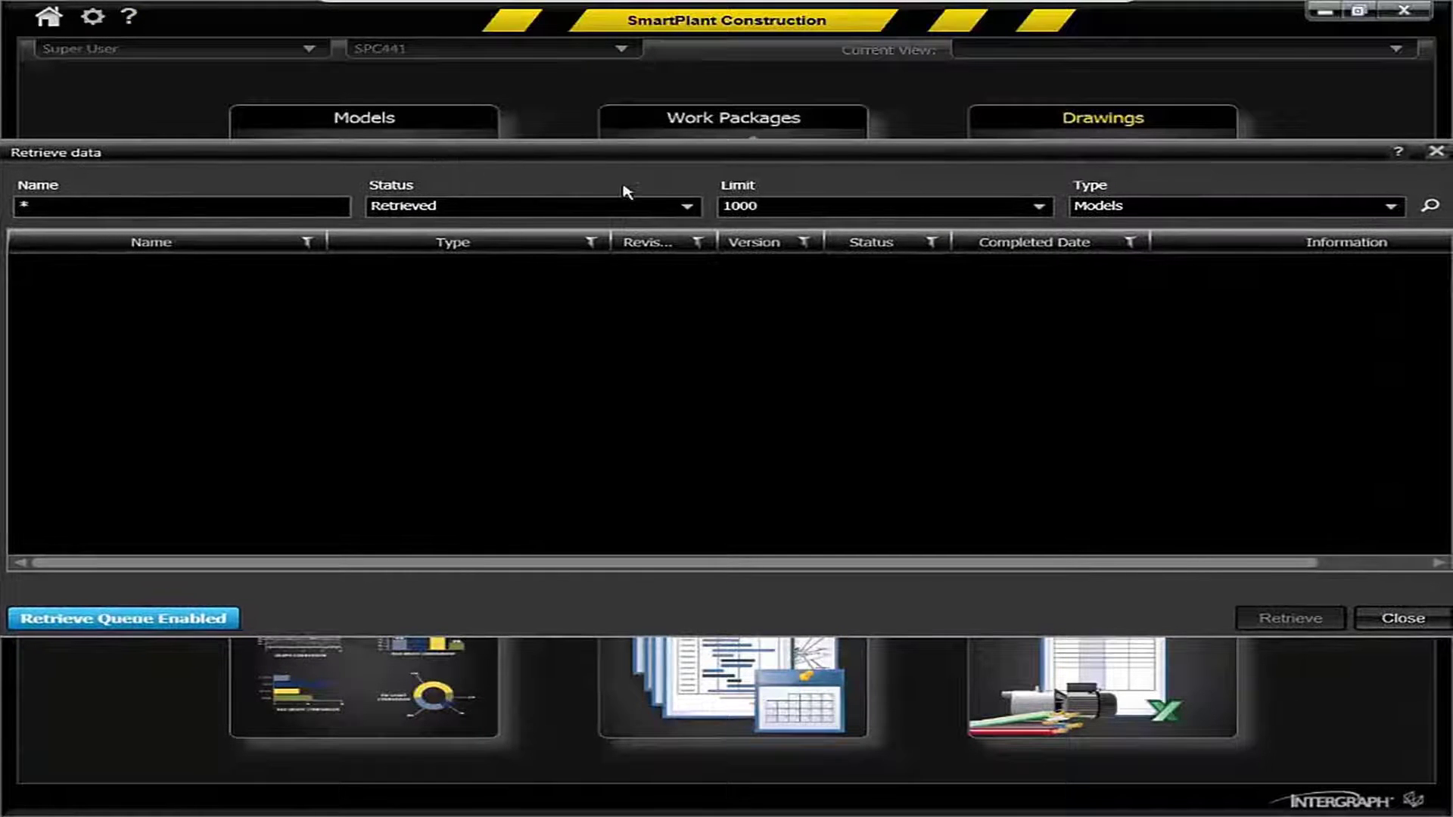
pyautogui.click(1393, 207)
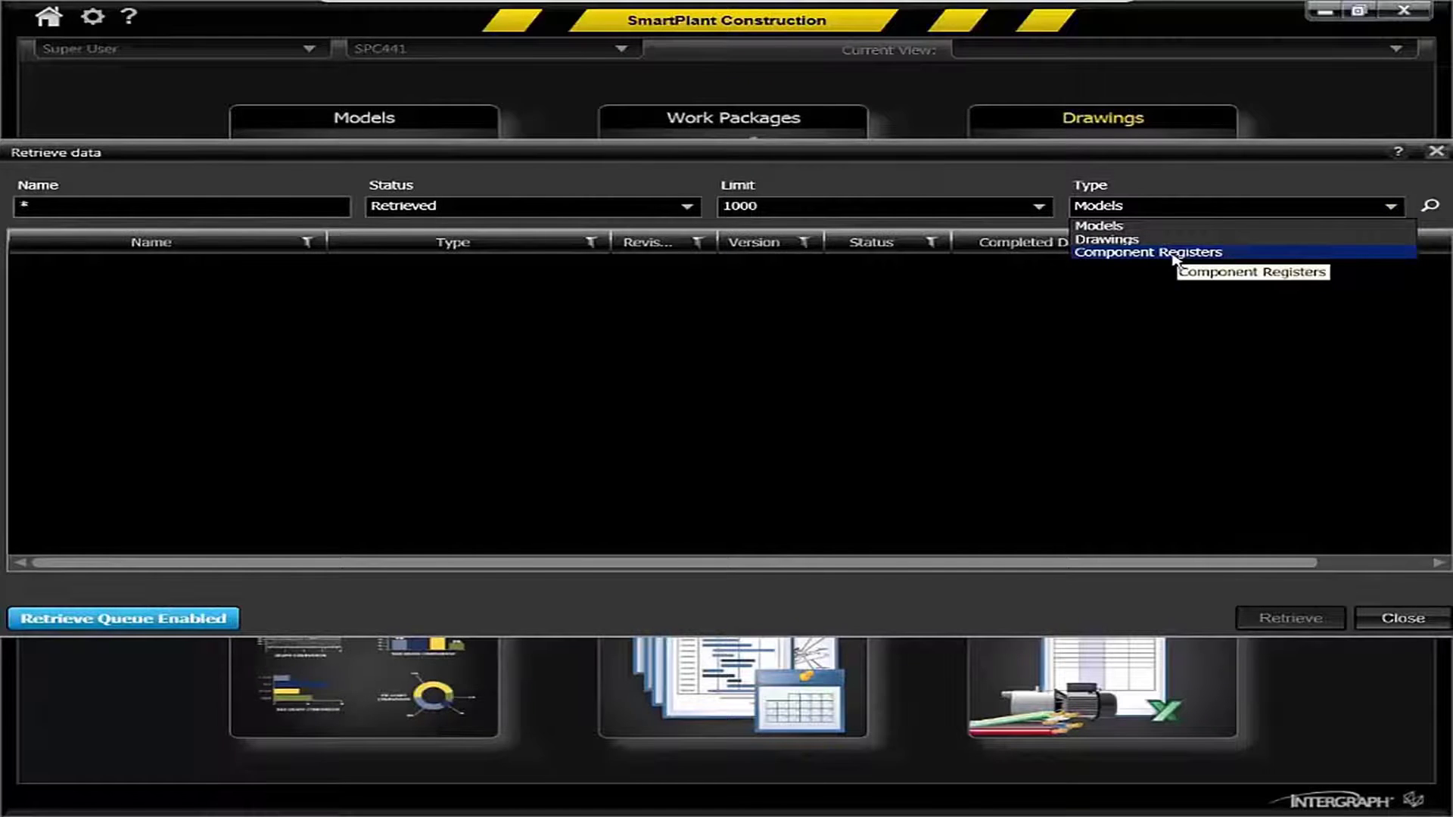
pyautogui.click(1142, 213)
pyautogui.click(1429, 206)
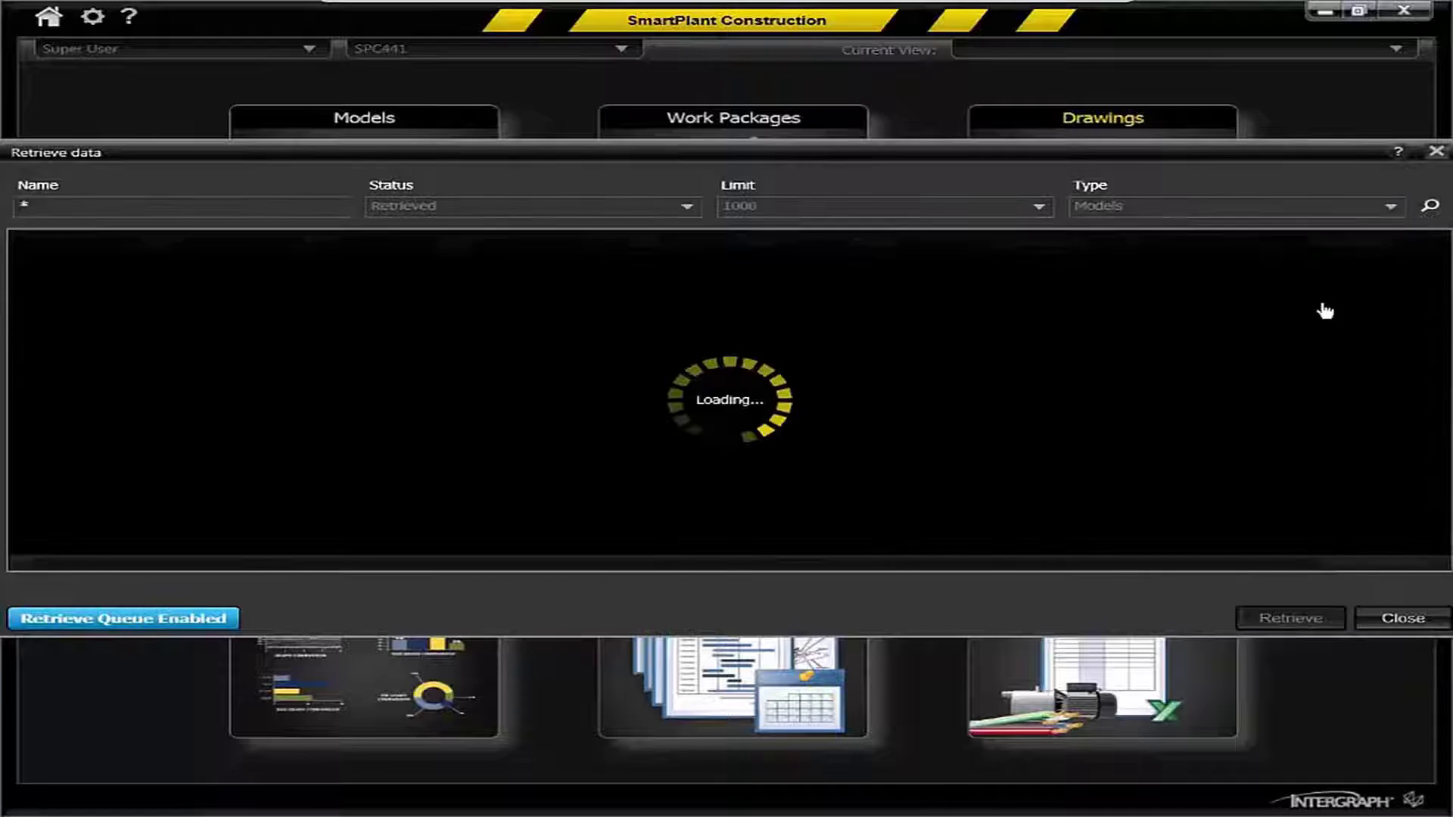
pyautogui.moveTo(1440, 312)
pyautogui.mouseDown()
pyautogui.moveTo(1440, 382)
pyautogui.moveTo(1441, 324)
pyautogui.mouseUp()
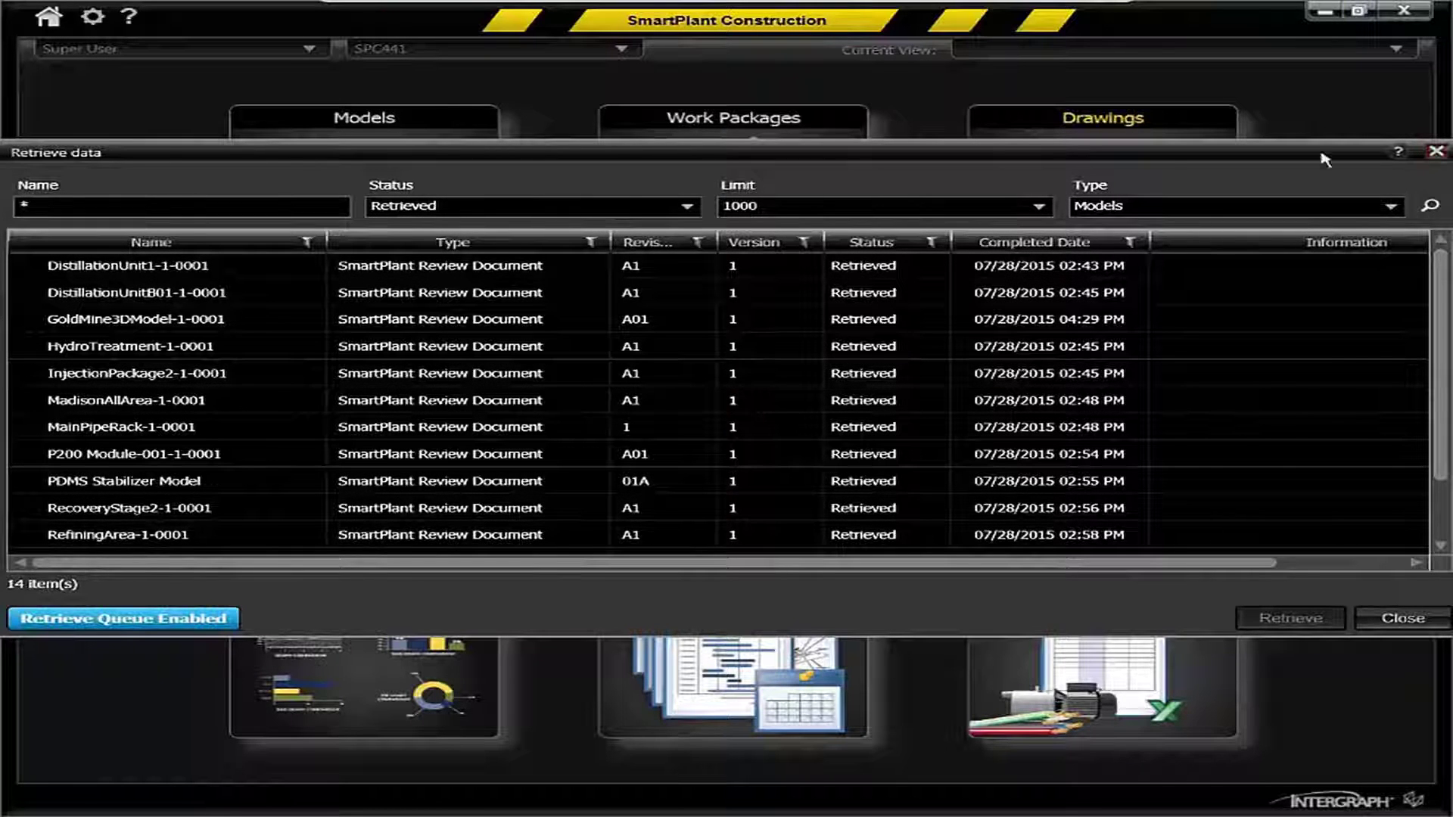
# Search the retrieved items of type Drawings, and close Retrieve data
pyautogui.click(1166, 208)
pyautogui.click(1142, 240)
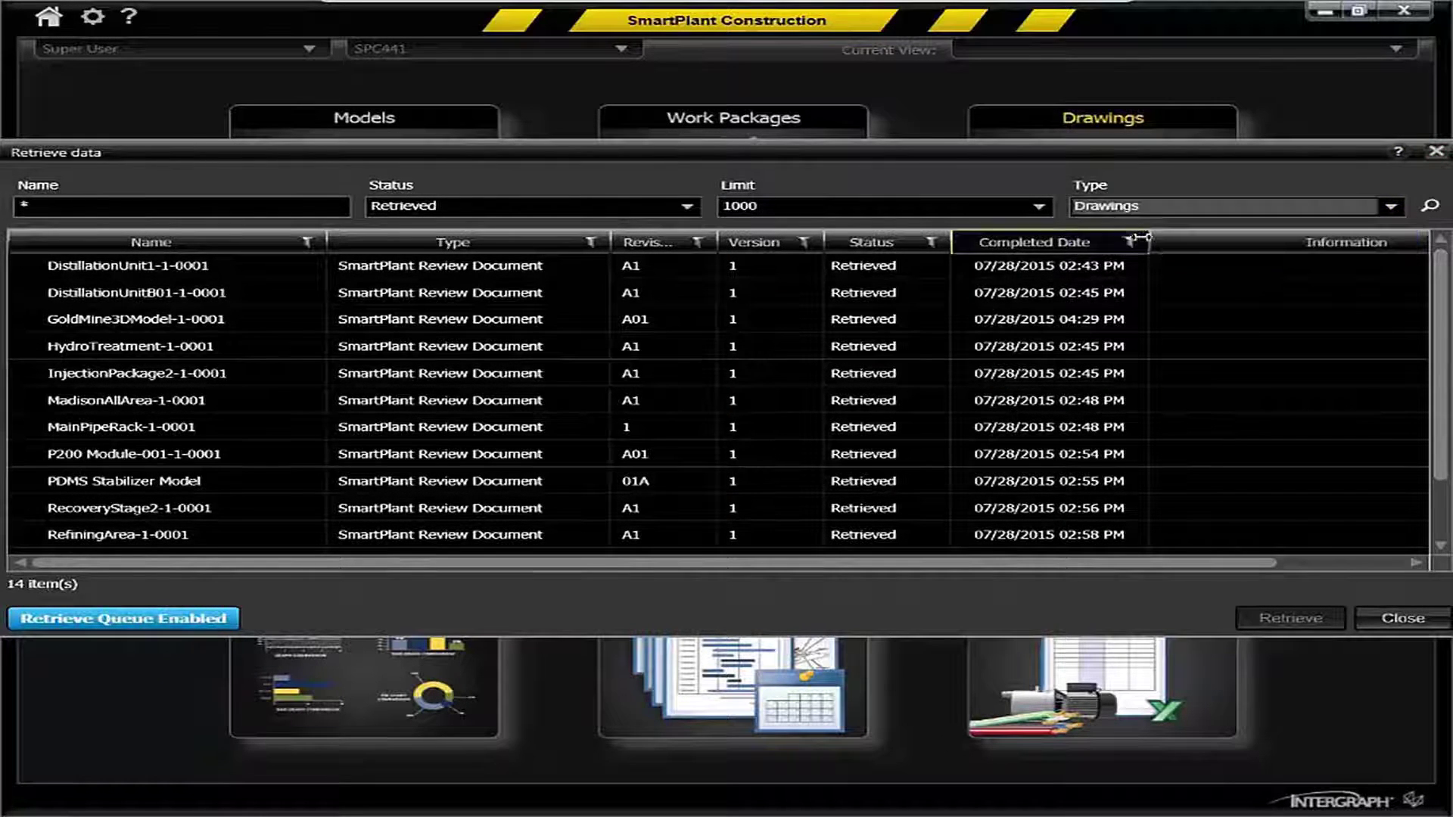
pyautogui.click(1429, 207)
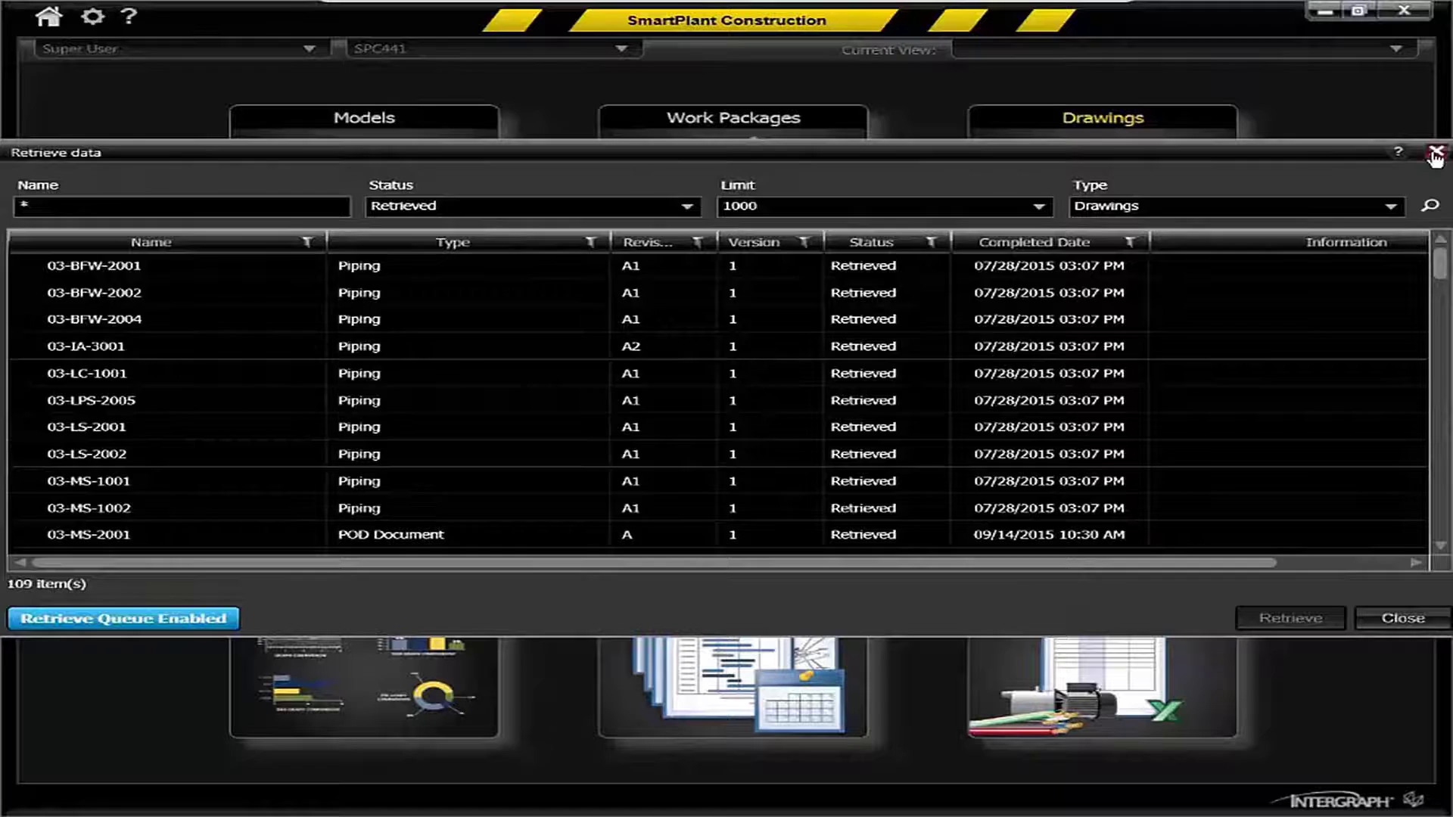
pyautogui.click(1434, 154)
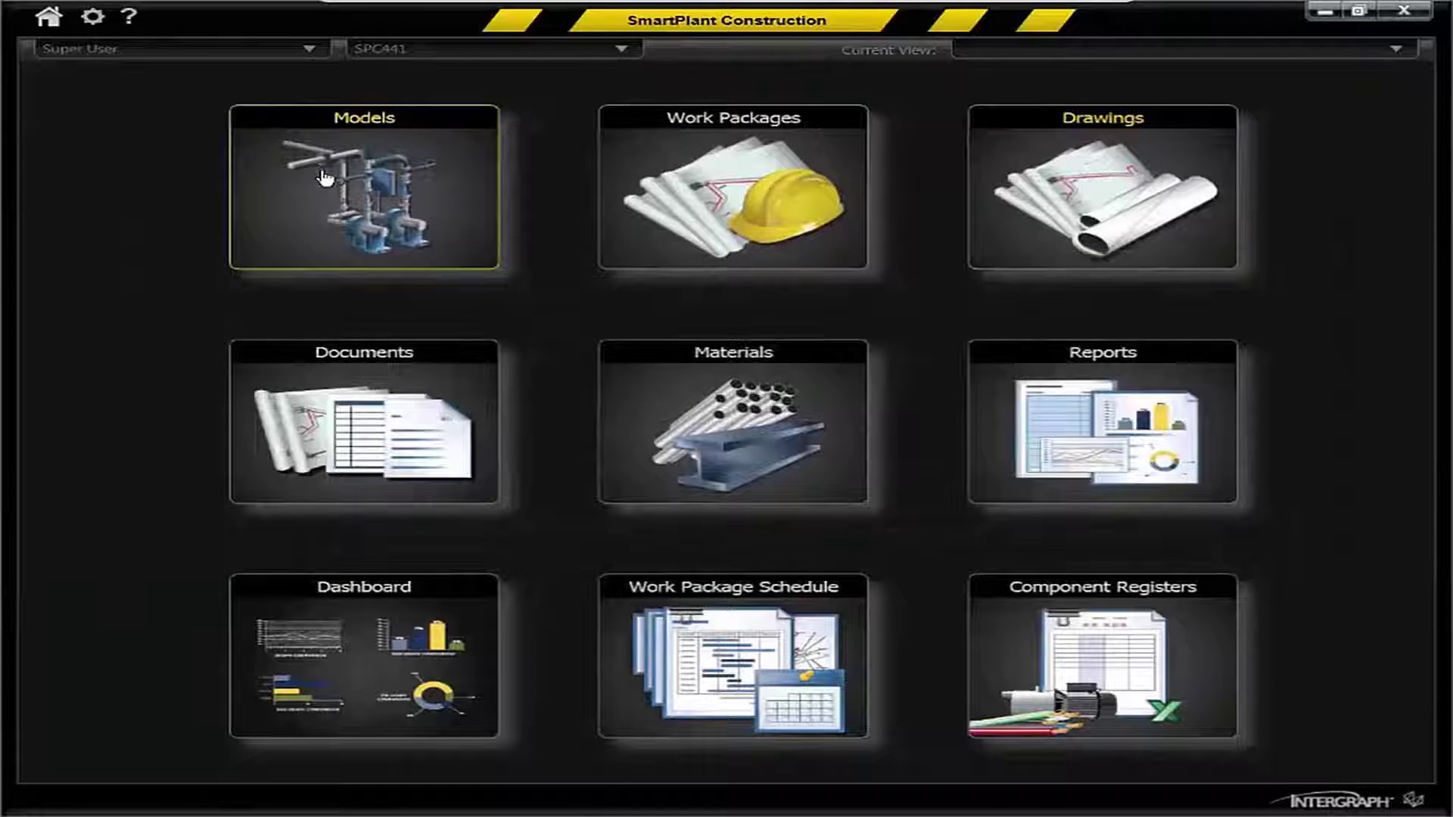
# Open the schedule export to review its Work Package, Component and Work Step export levels, and close it without exporting
pyautogui.click(97, 23)
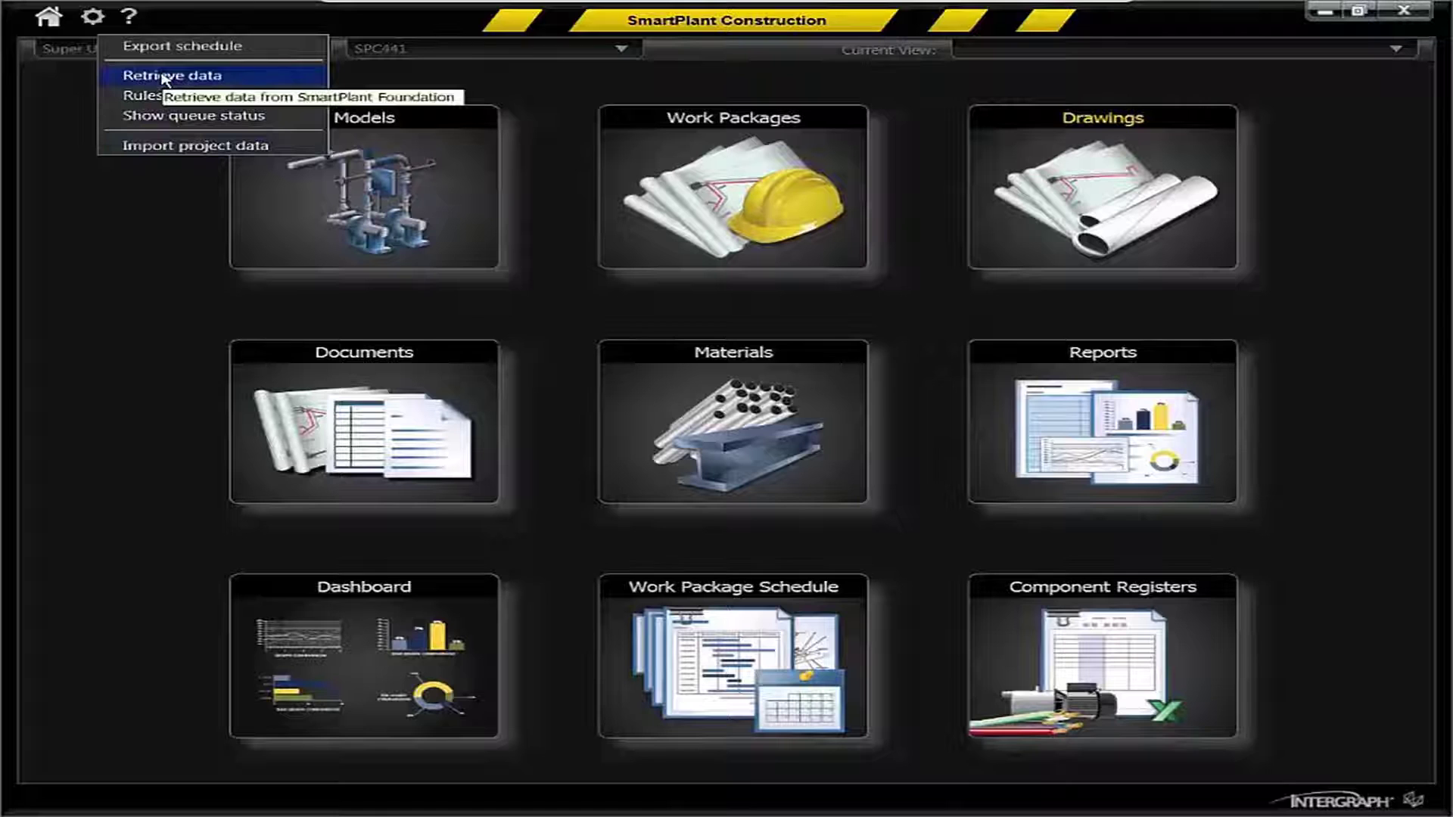
pyautogui.click(189, 47)
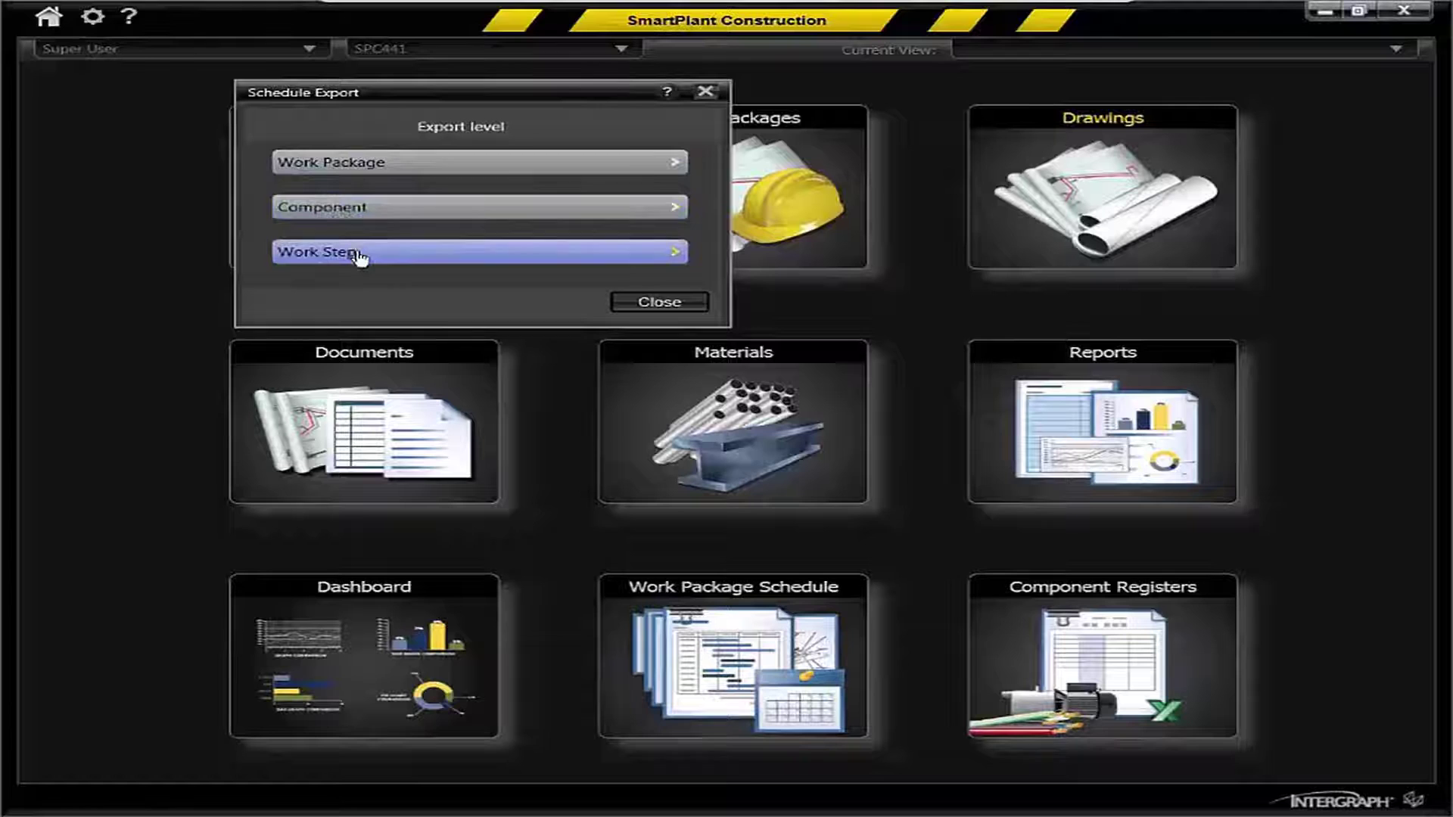
pyautogui.click(619, 301)
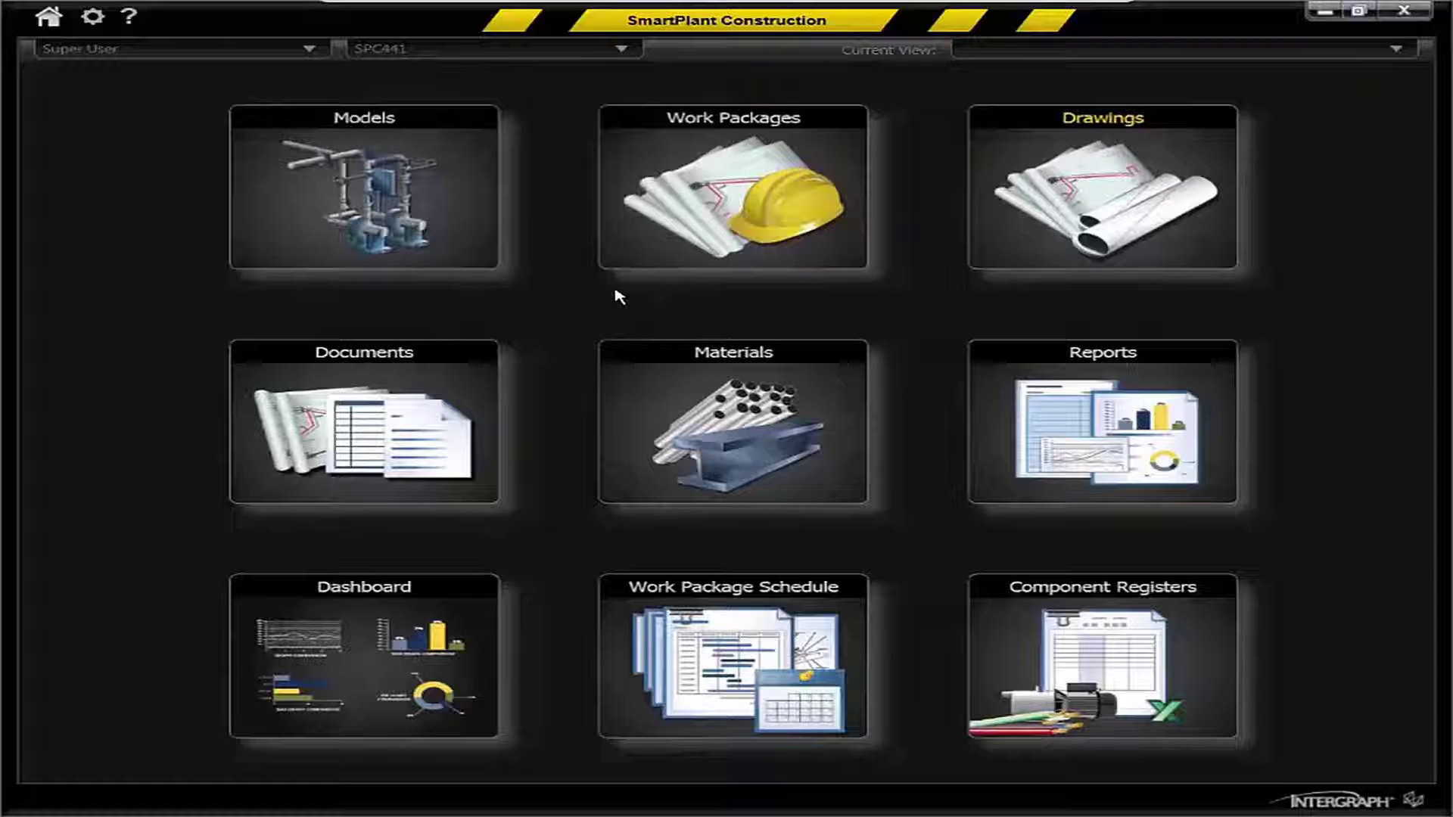
# Open the Rules of Progress Utility and analyze the Piping rate table against the component property values
pyautogui.click(91, 21)
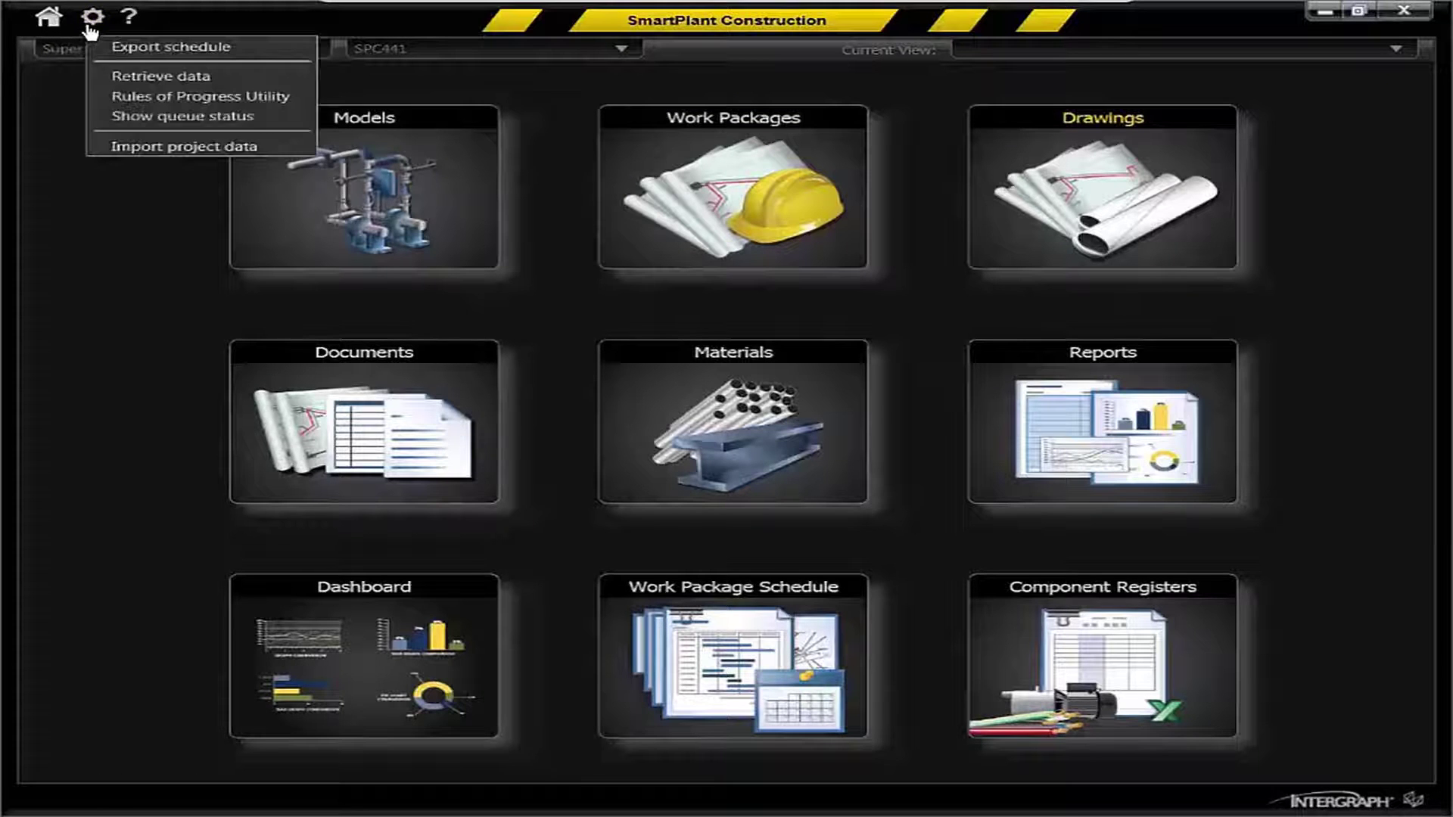
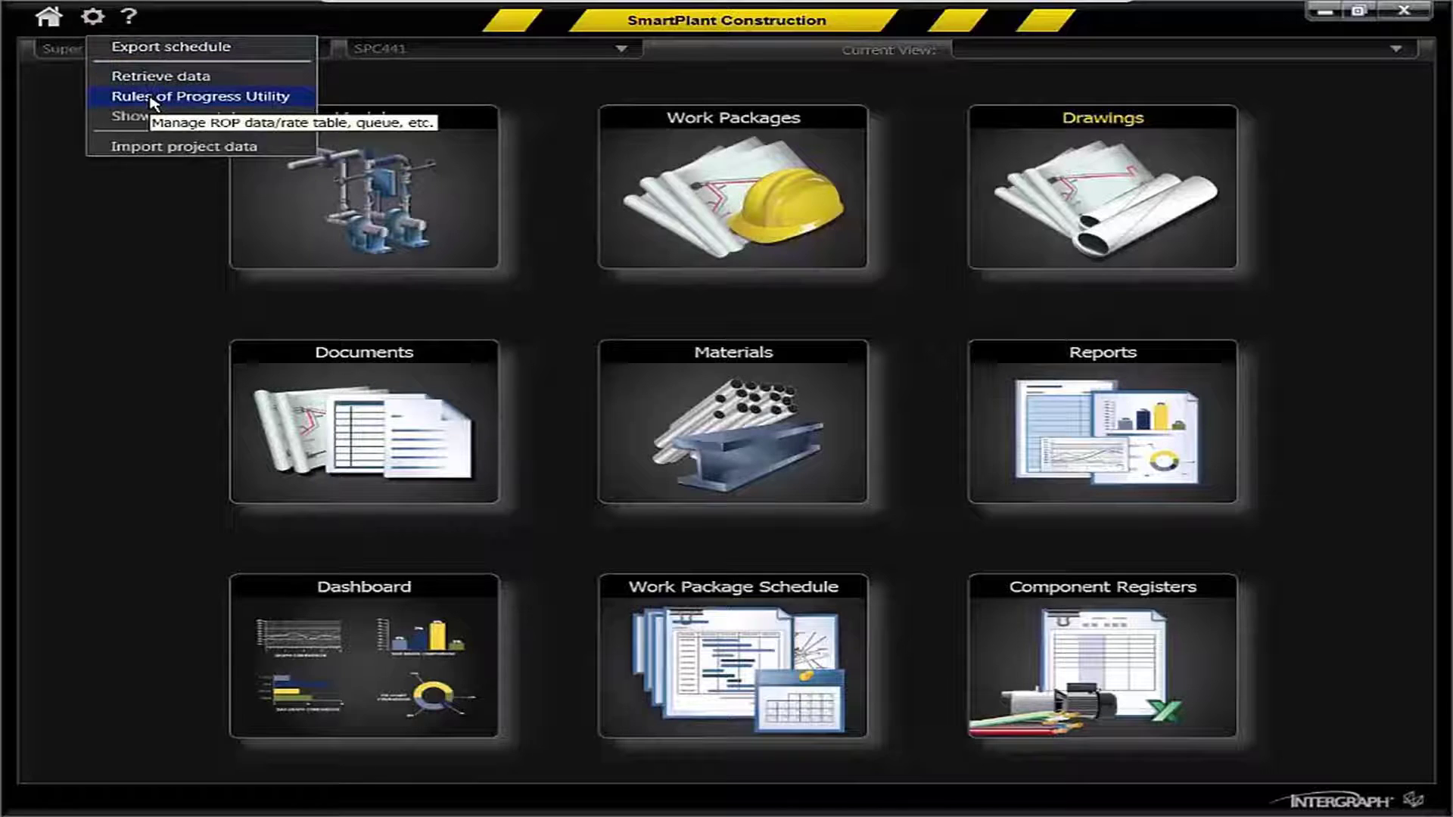
pyautogui.click(154, 97)
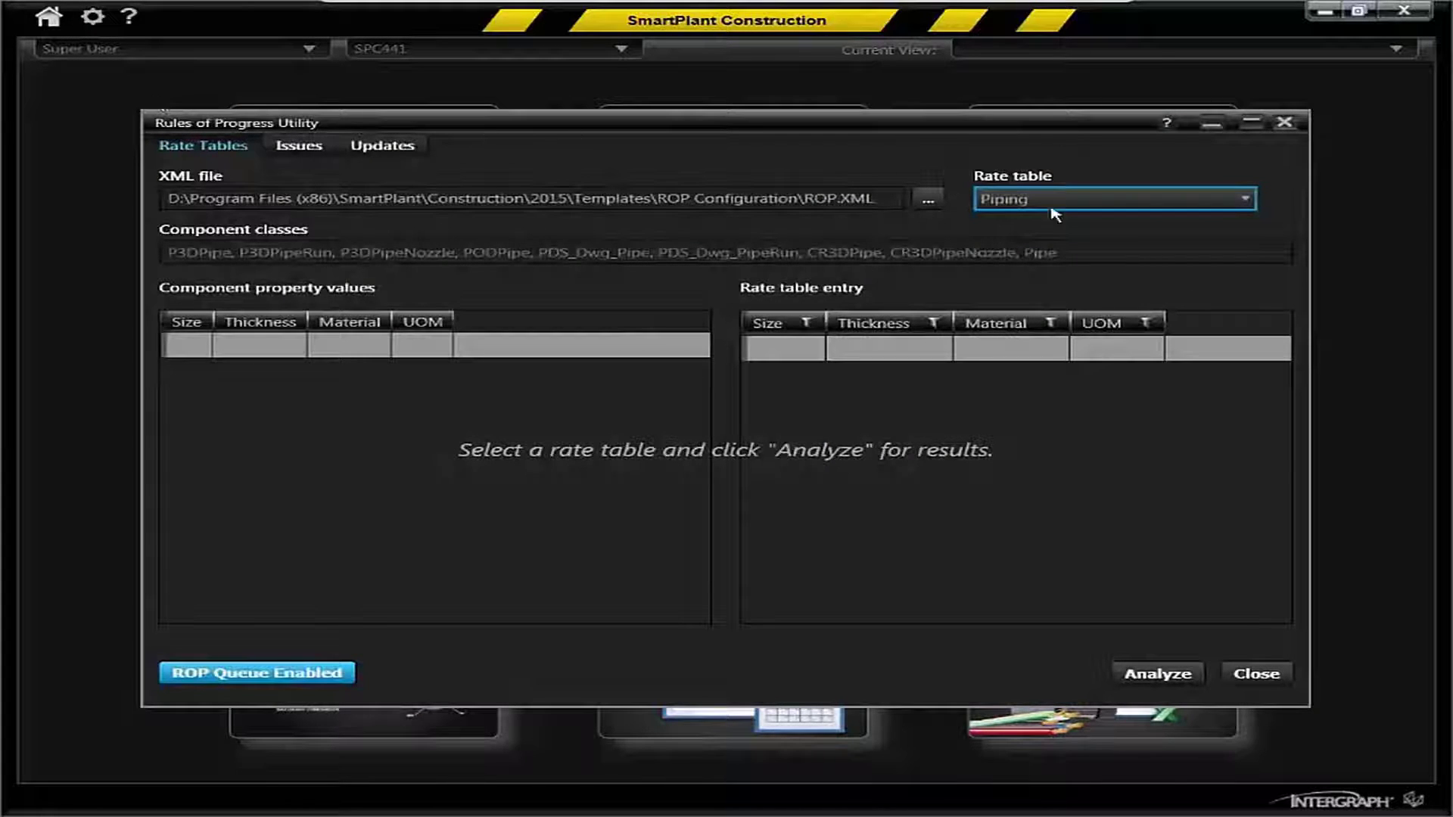
pyautogui.click(1095, 208)
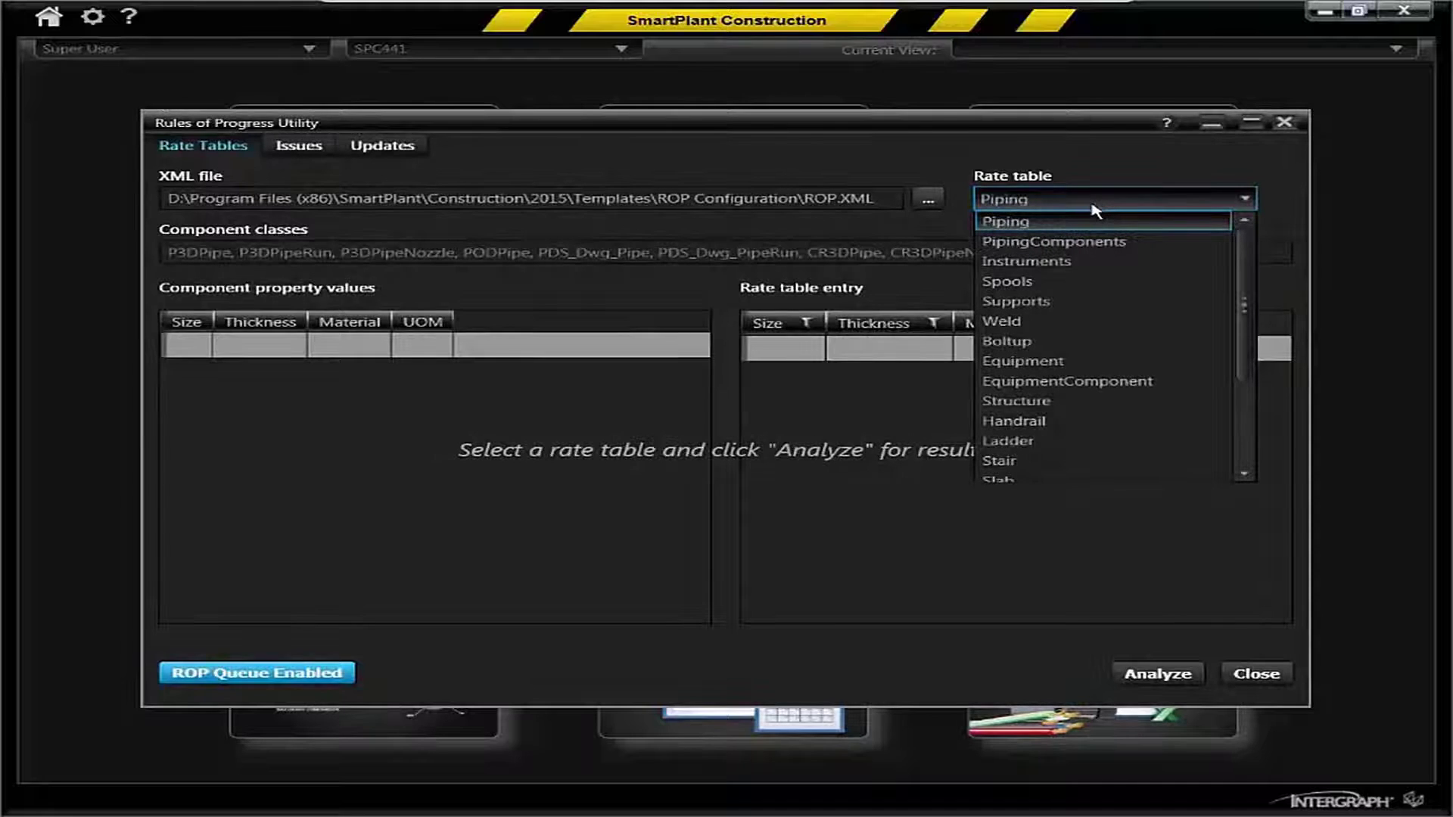
pyautogui.click(1043, 223)
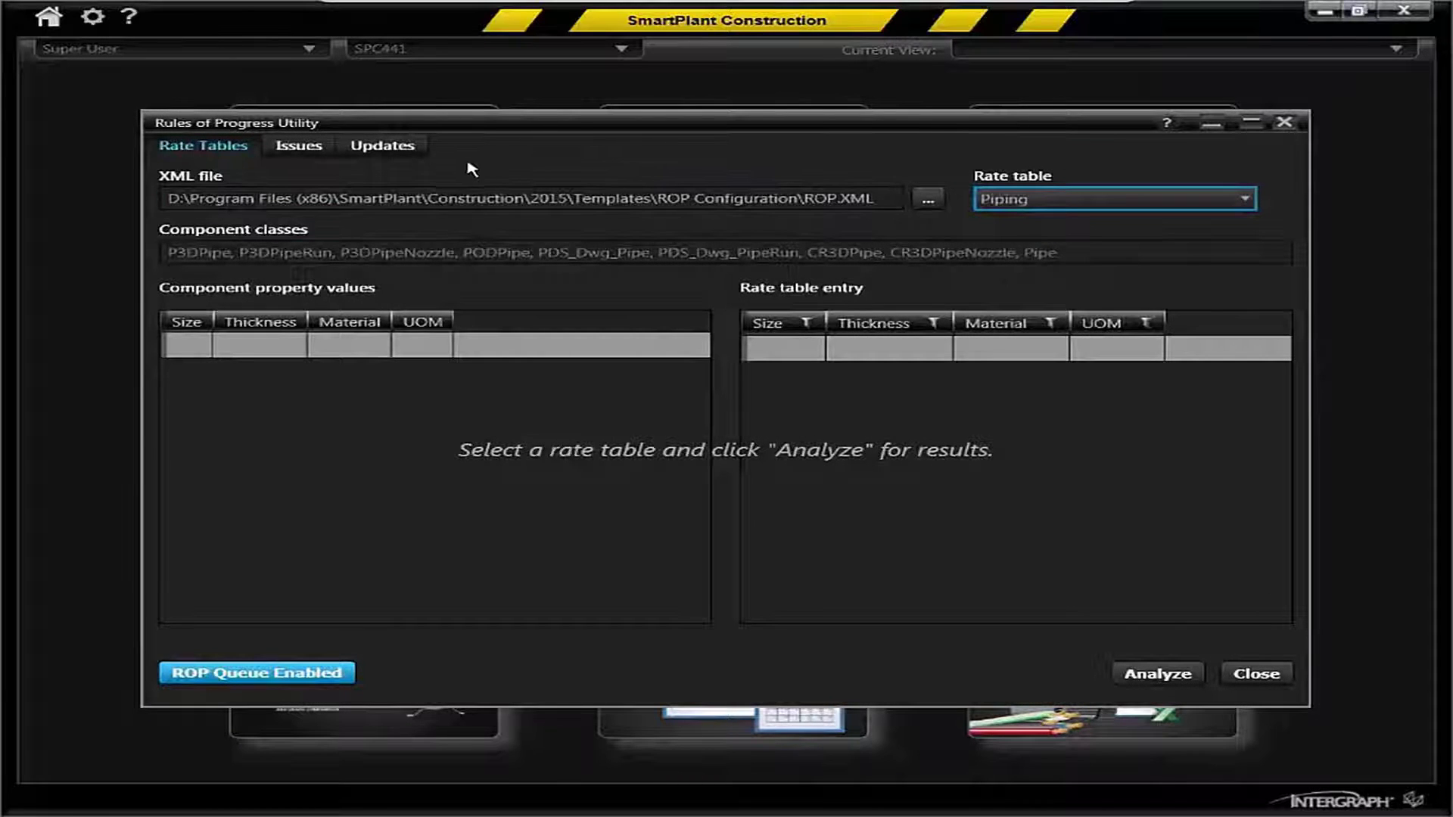
pyautogui.click(1120, 671)
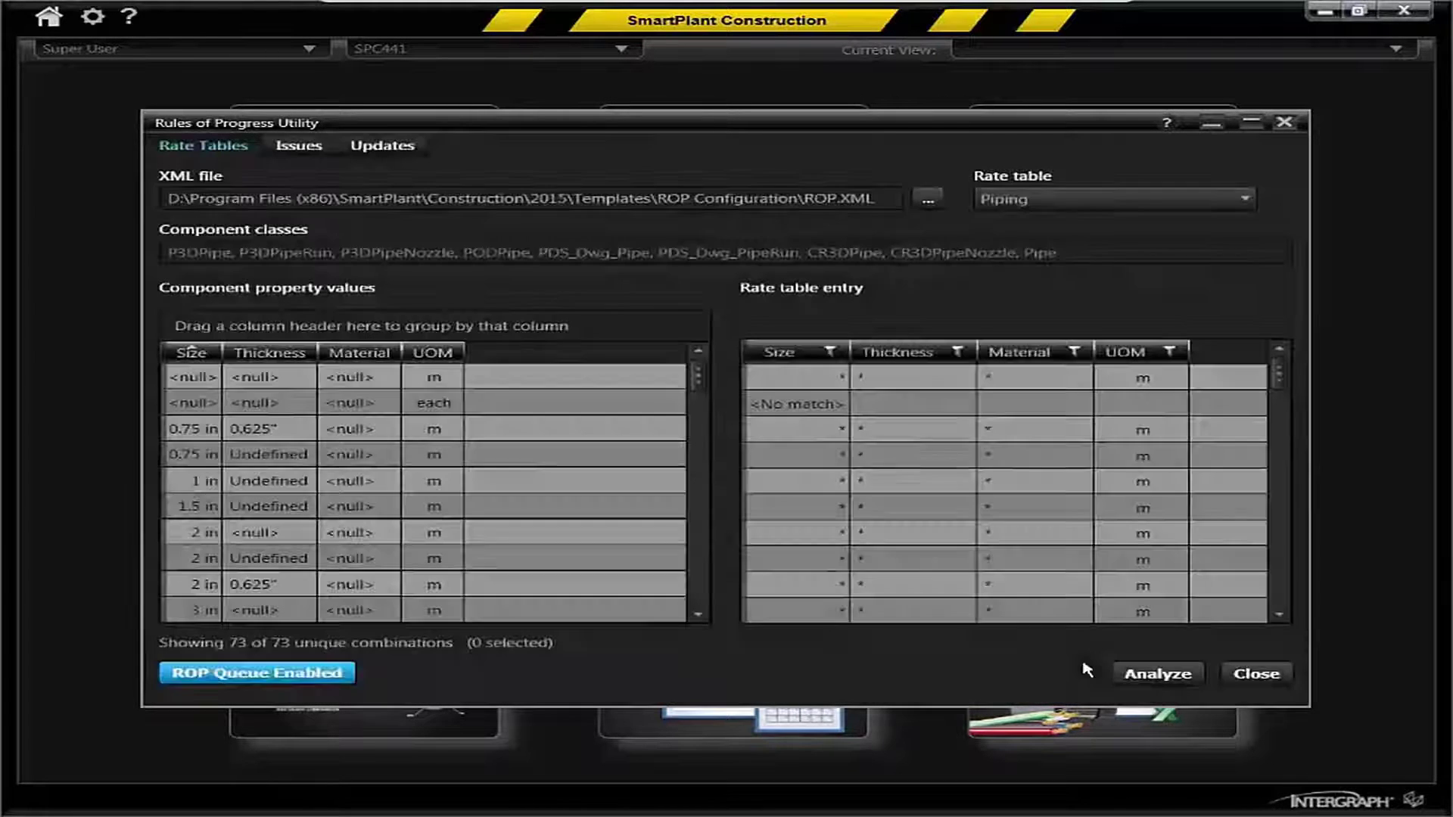
pyautogui.click(848, 466)
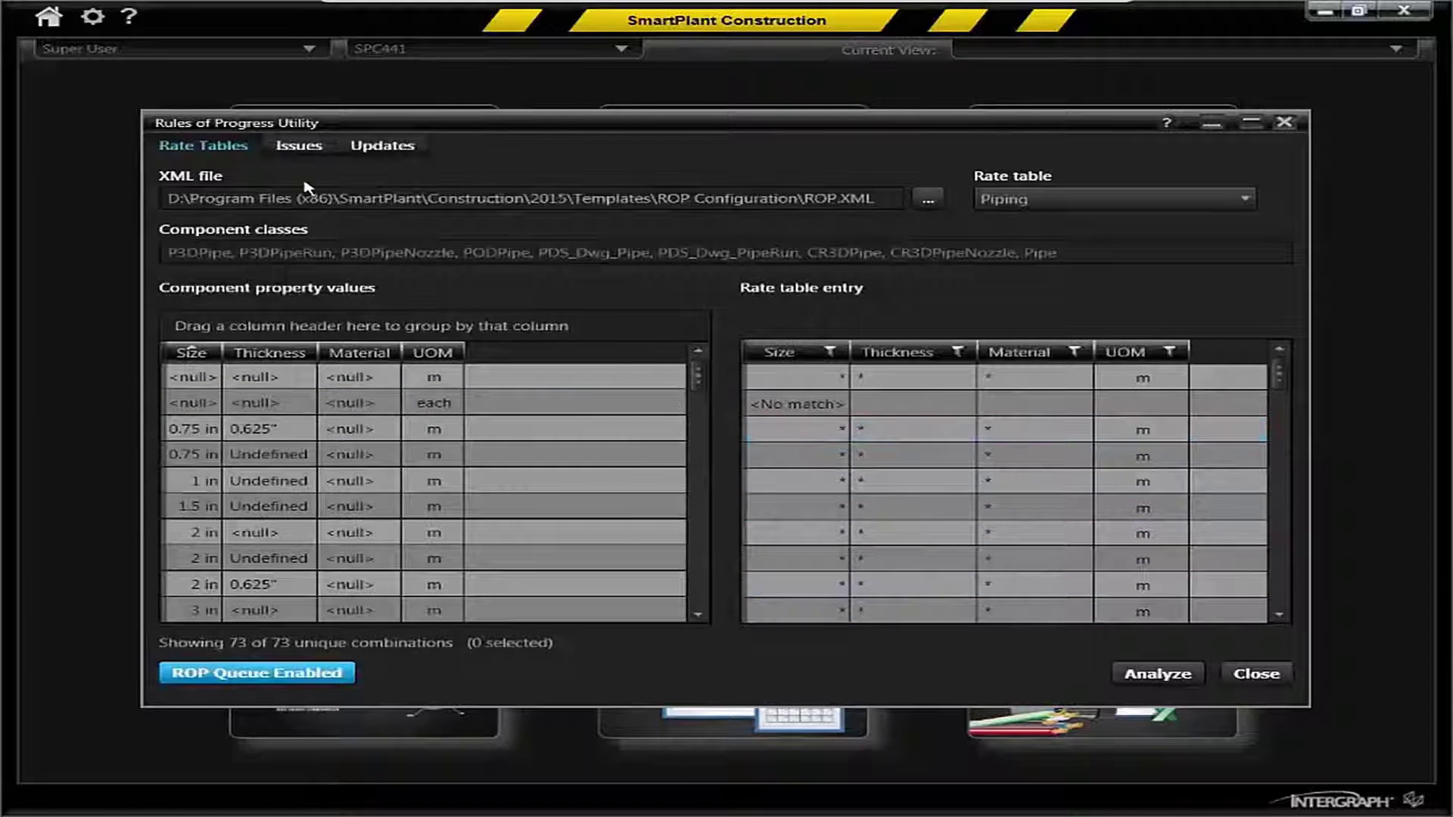
# Load the component issues and the latest rate table updates in the Rules of Progress Utility, and minimize it
pyautogui.click(303, 151)
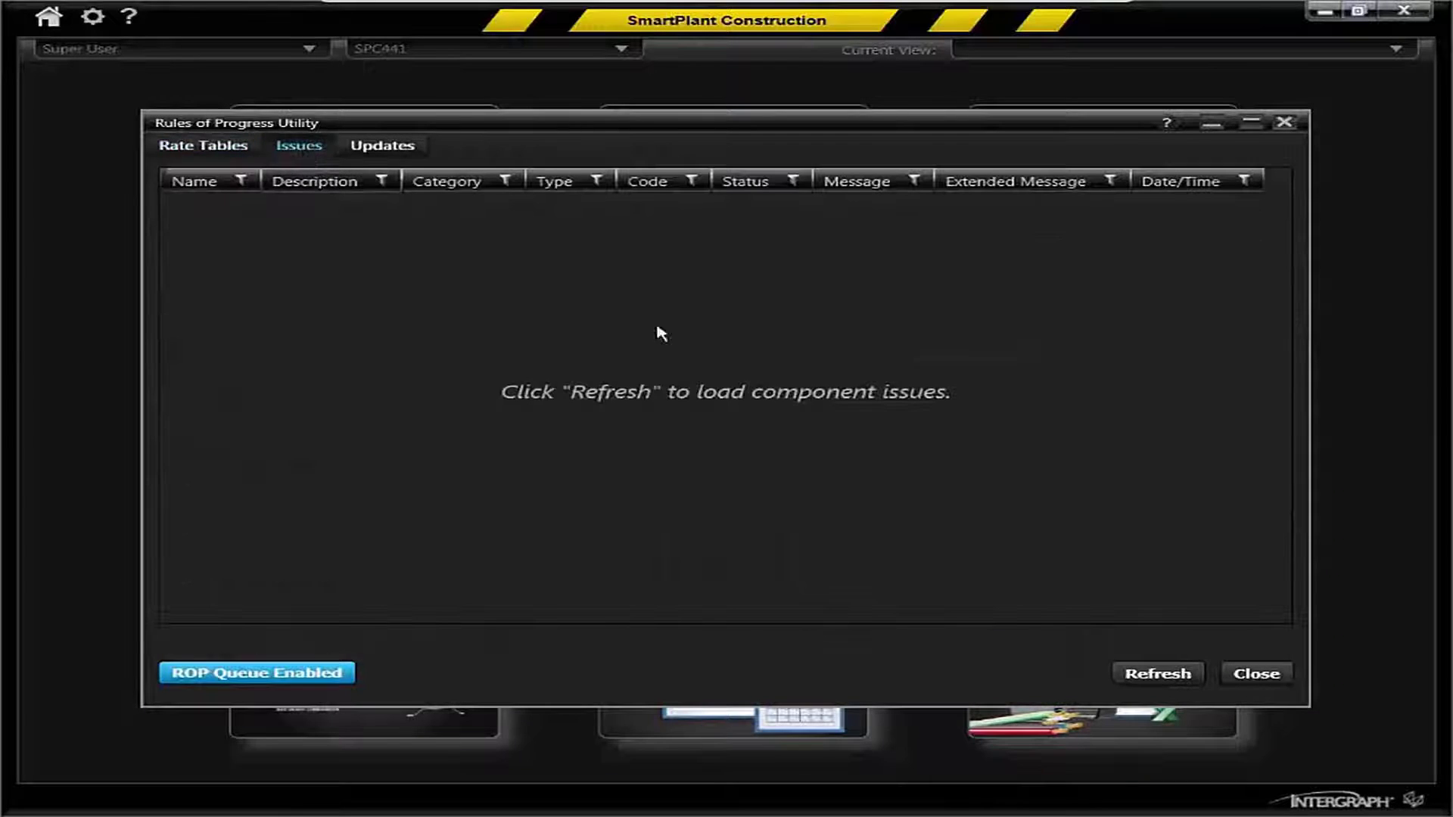
pyautogui.click(1144, 682)
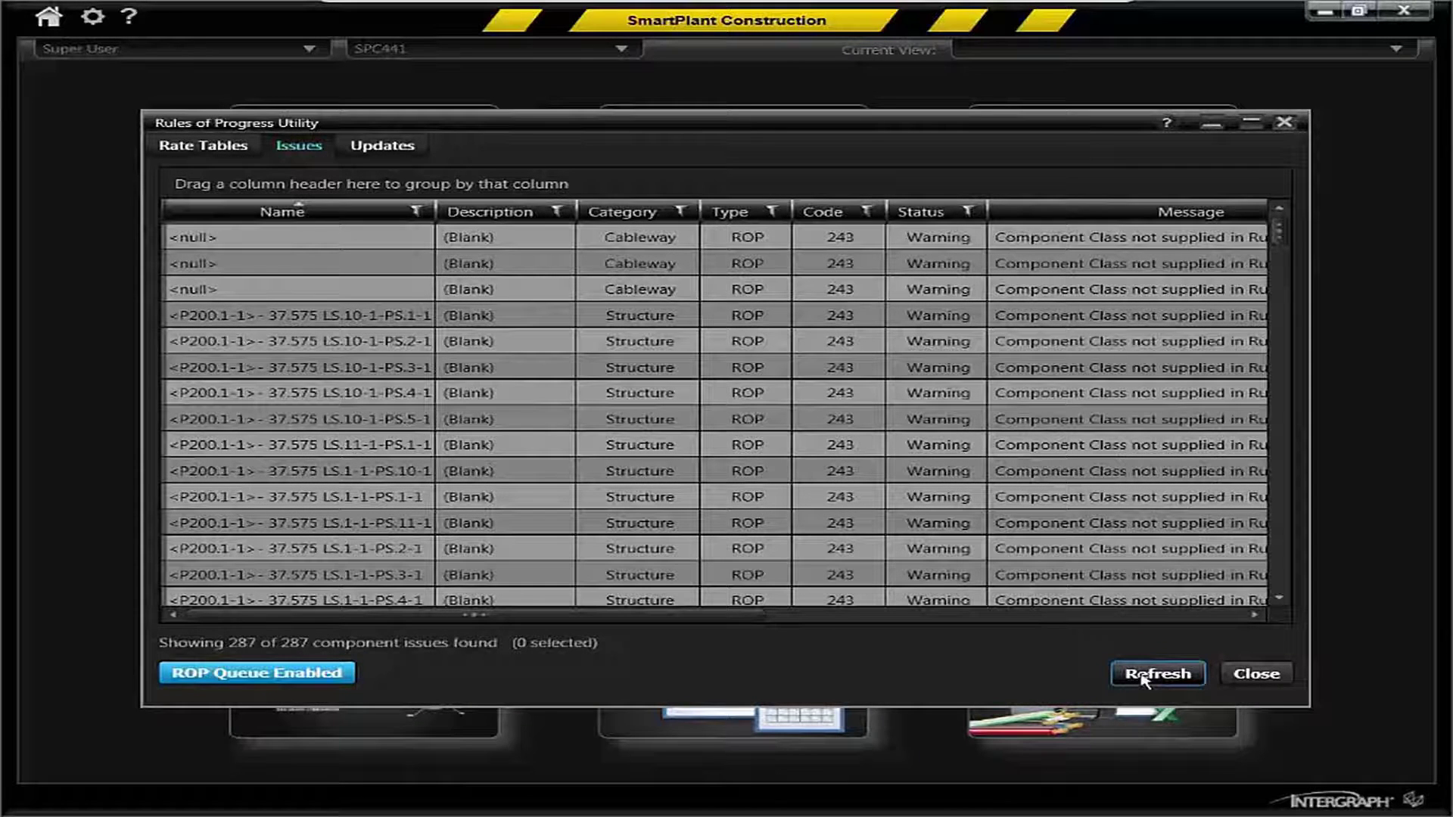
pyautogui.click(407, 155)
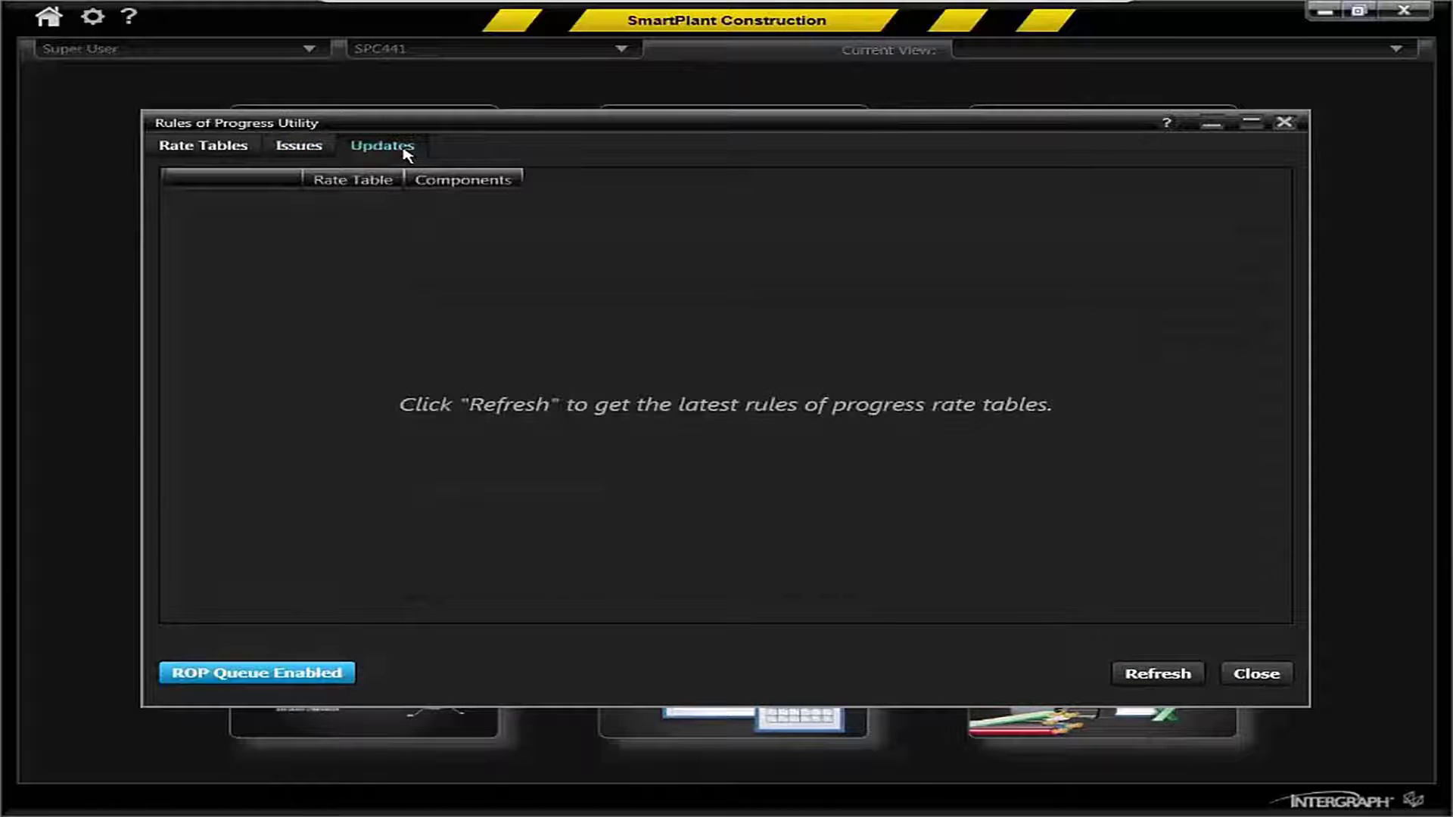
pyautogui.click(1158, 674)
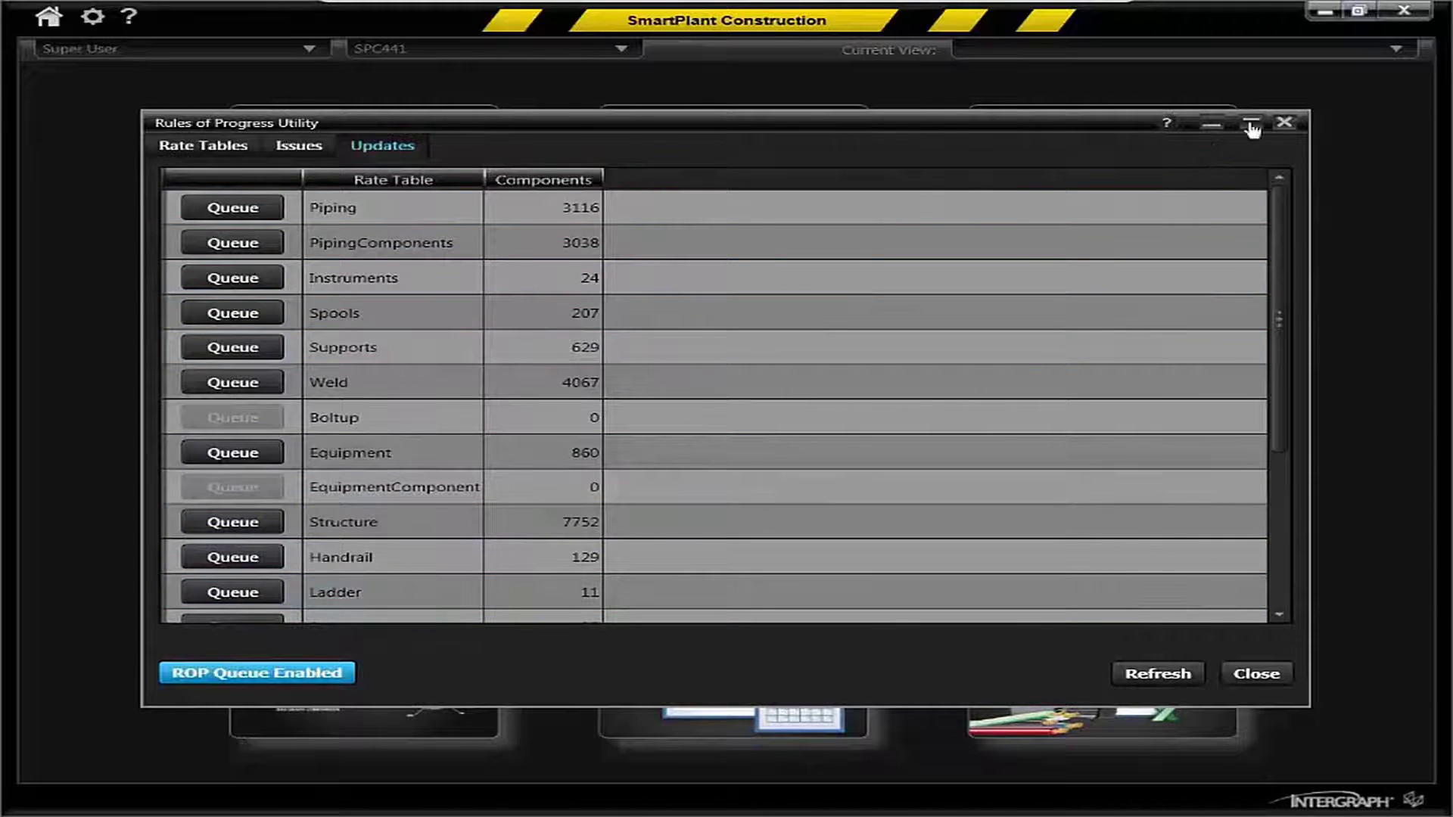
pyautogui.click(1214, 131)
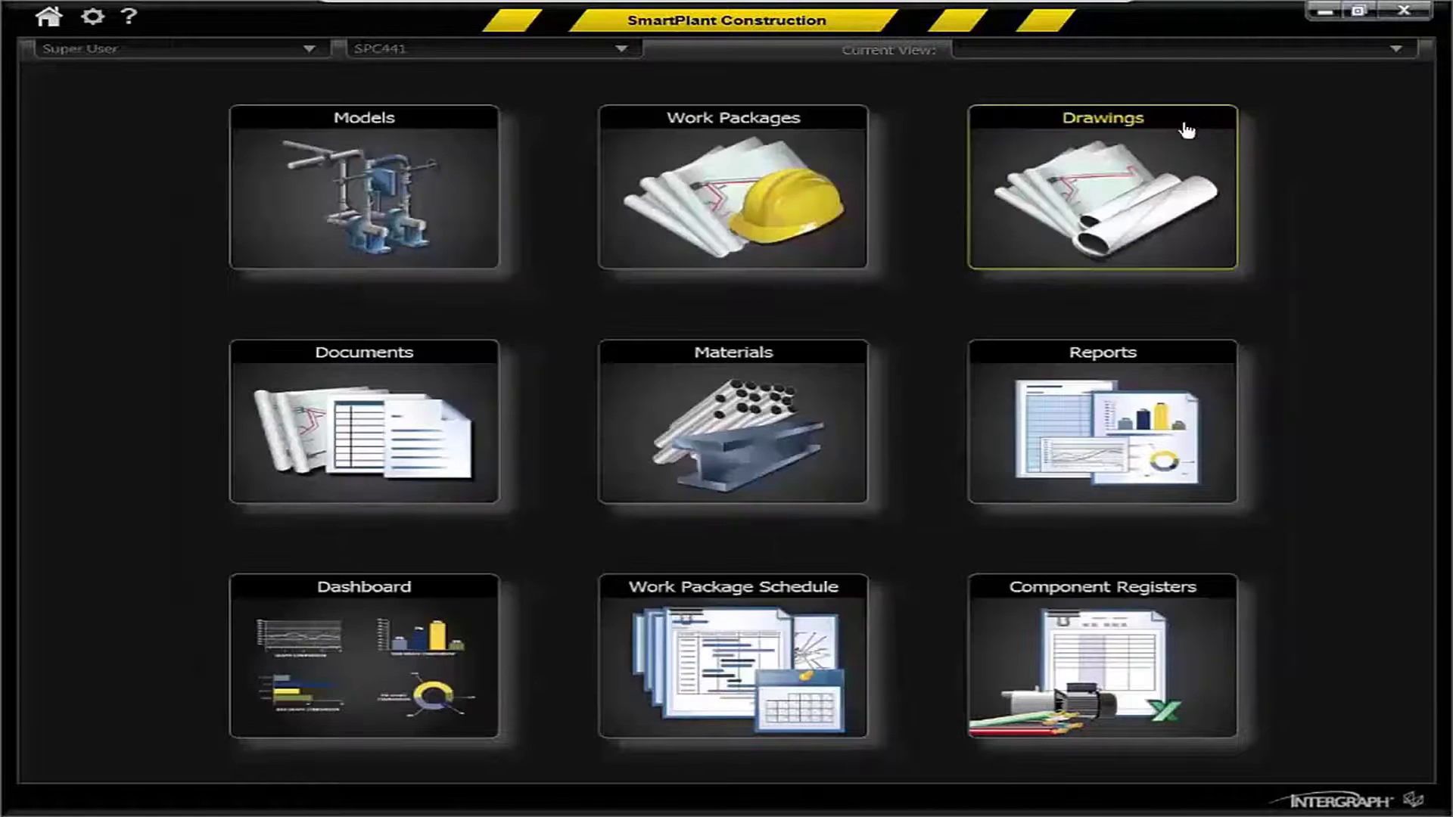
# Examine the work steps and planned man hours of Flange-1201 in work package 2100-SRA-PIP-INST-001, widening the planned hours column, and minimize the package
pyautogui.click(697, 180)
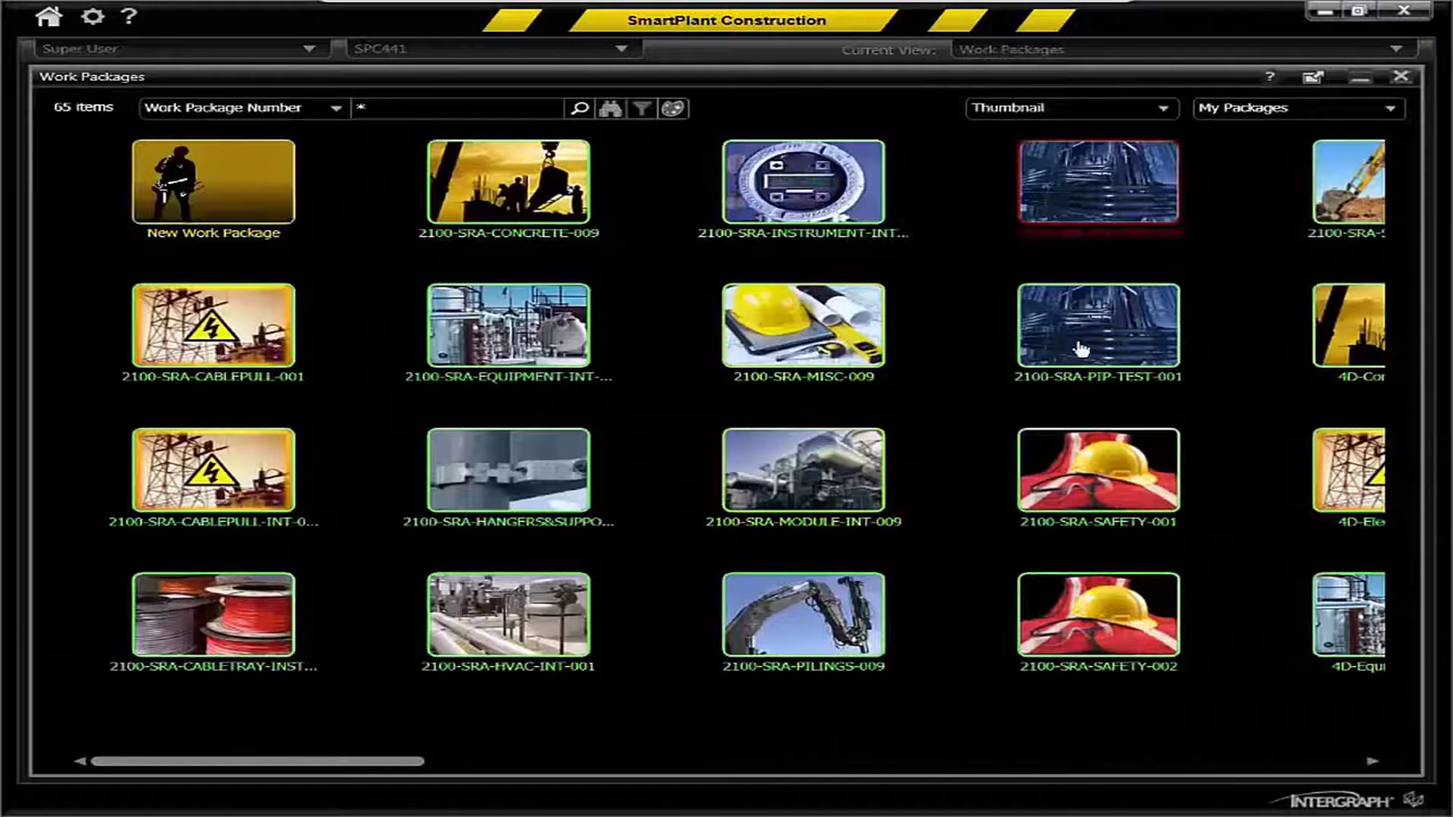
pyautogui.click(1080, 214)
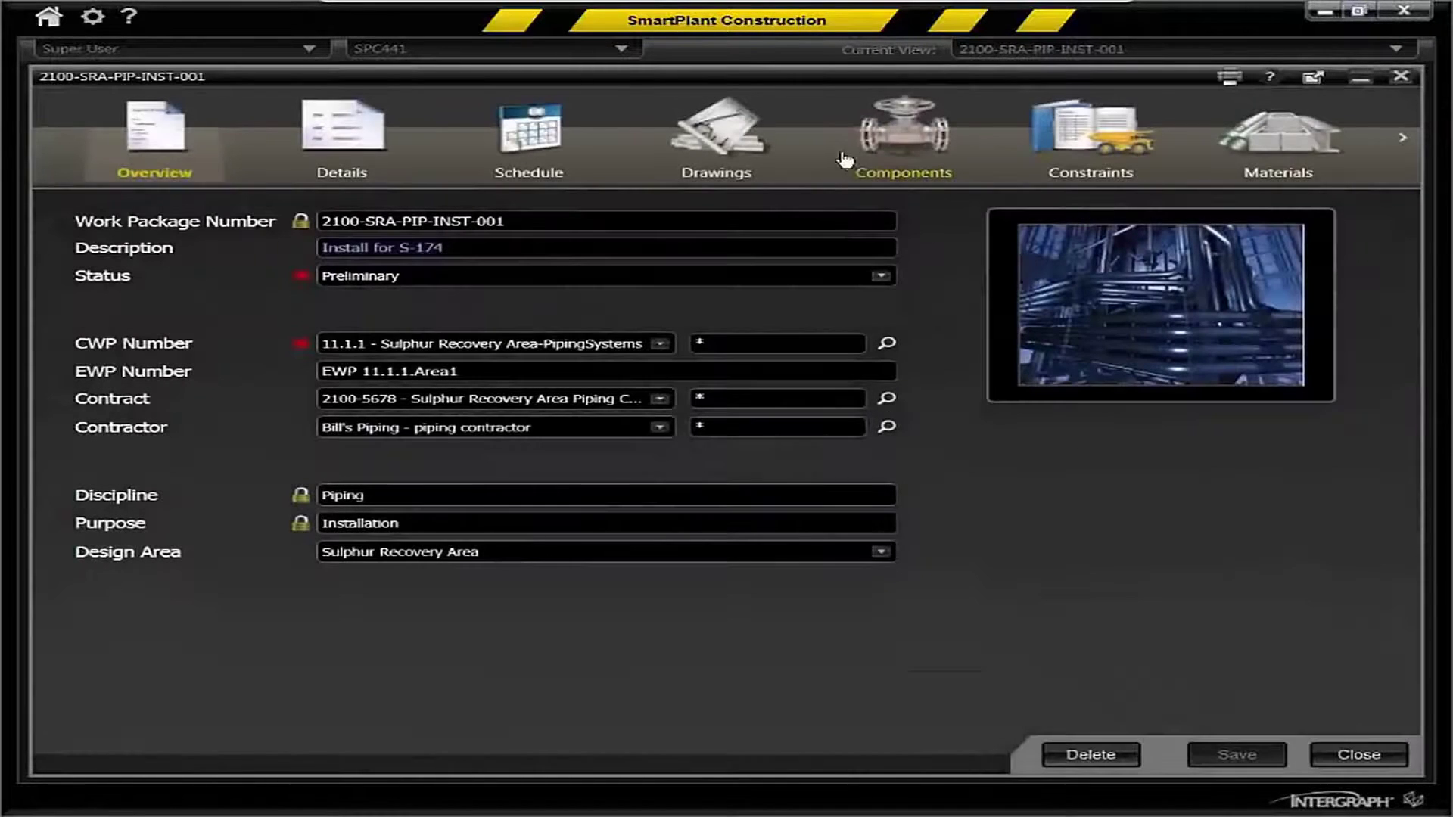
pyautogui.click(890, 150)
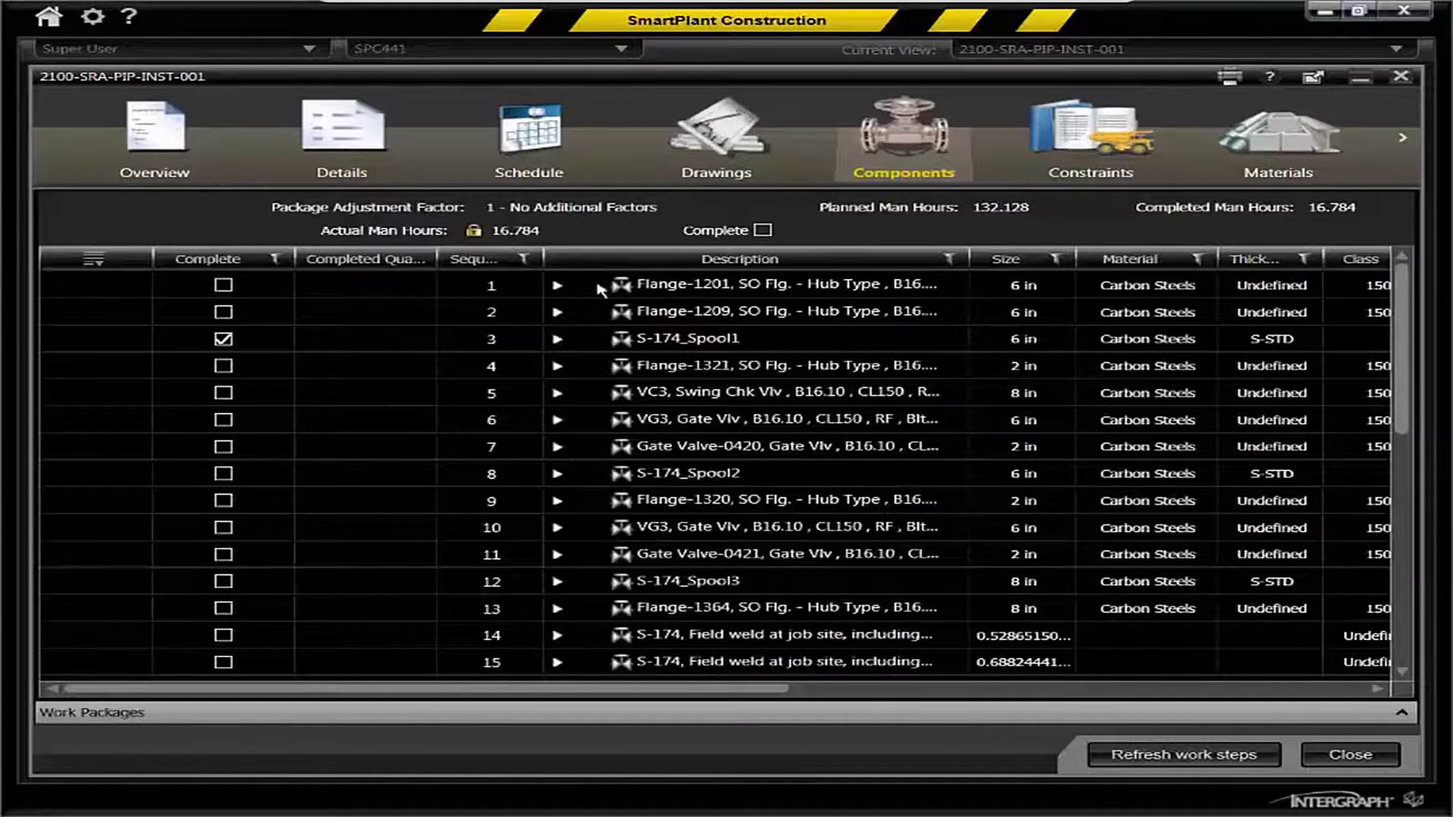
pyautogui.click(557, 287)
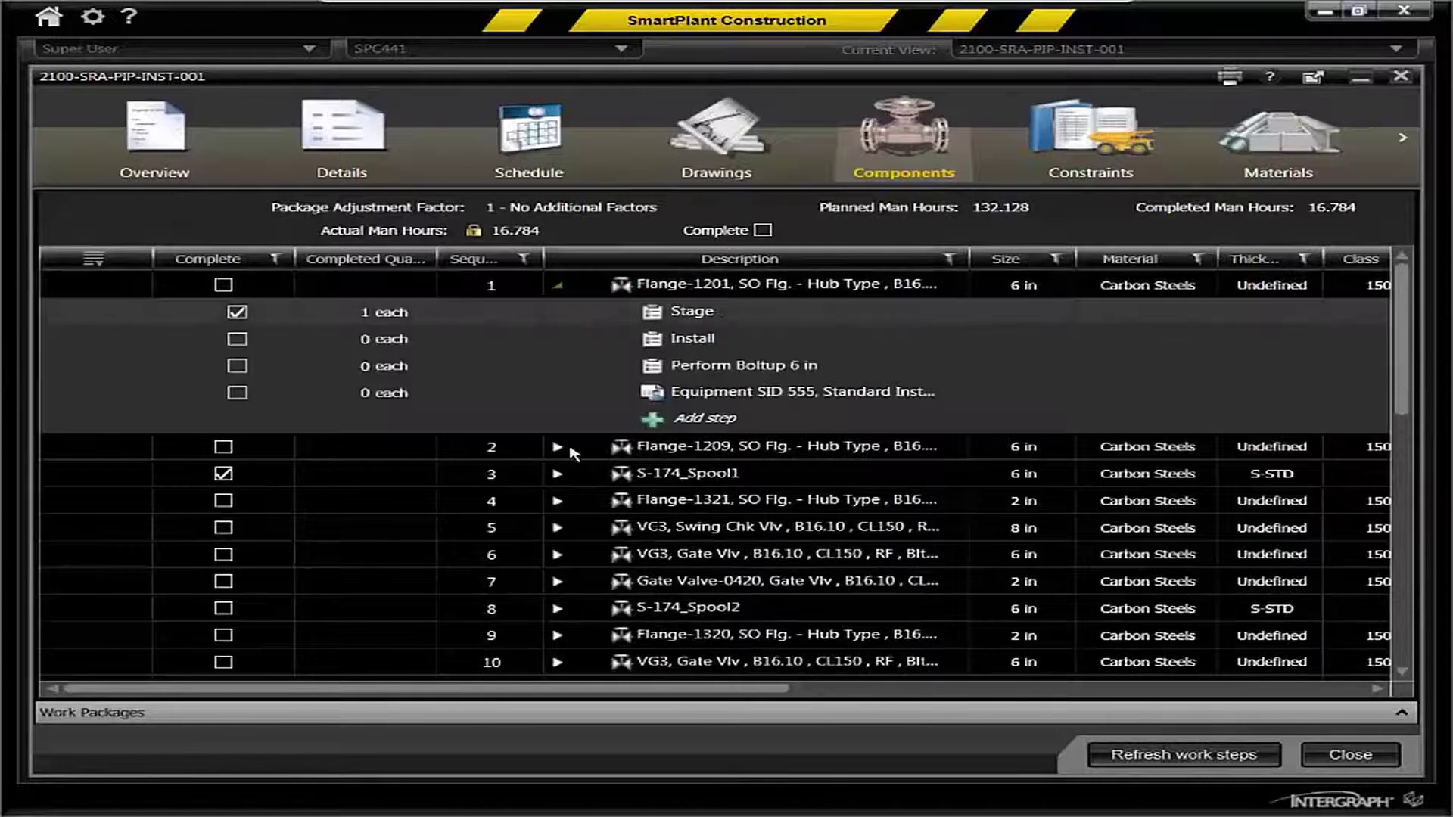
pyautogui.moveTo(657, 691); pyautogui.dragTo(1114, 749)
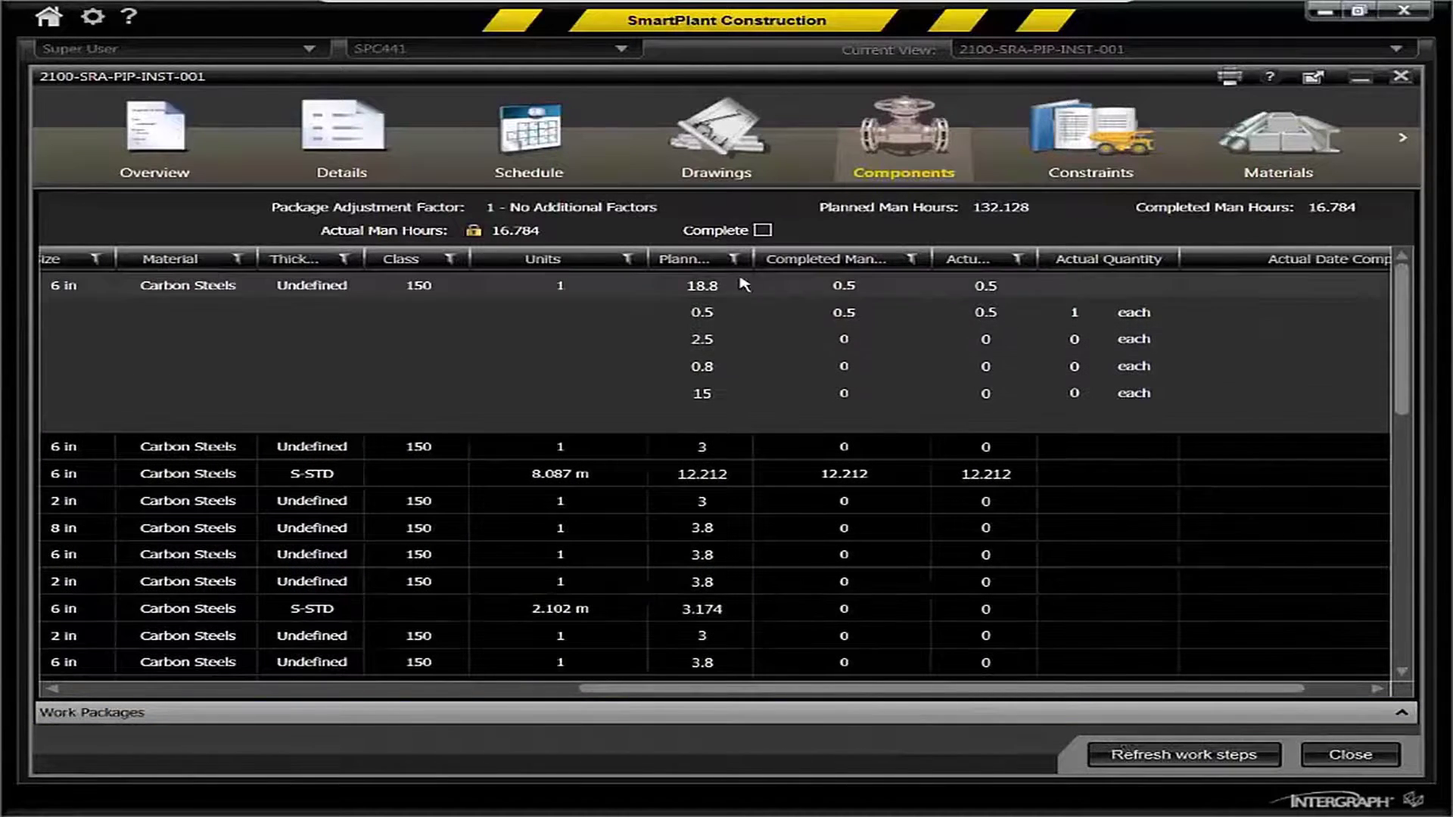
pyautogui.moveTo(756, 260); pyautogui.dragTo(802, 261)
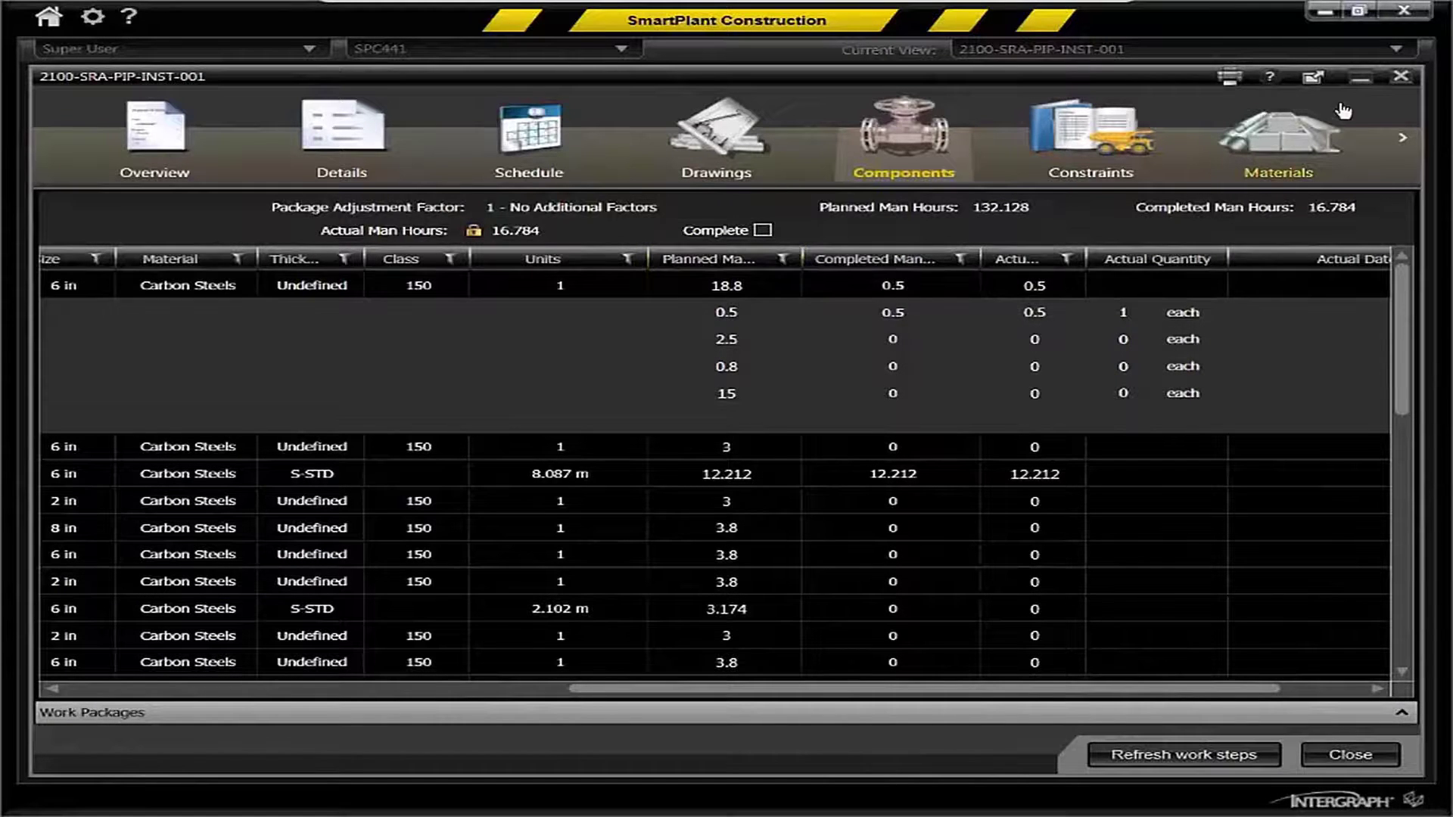
pyautogui.click(1360, 83)
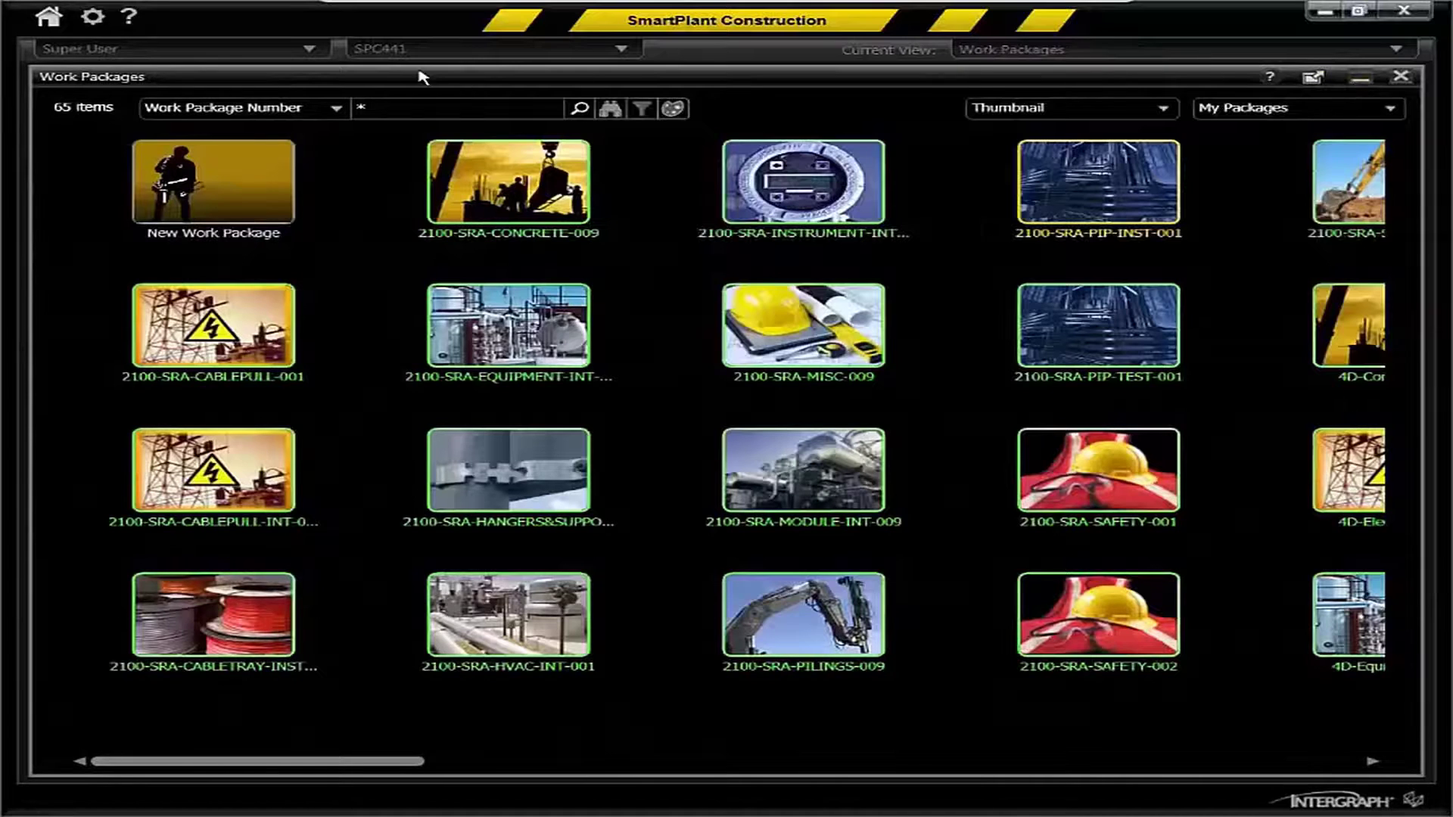
# Show the available schedule export, data retrieval, rules of progress, queue status and project import options
pyautogui.click(93, 20)
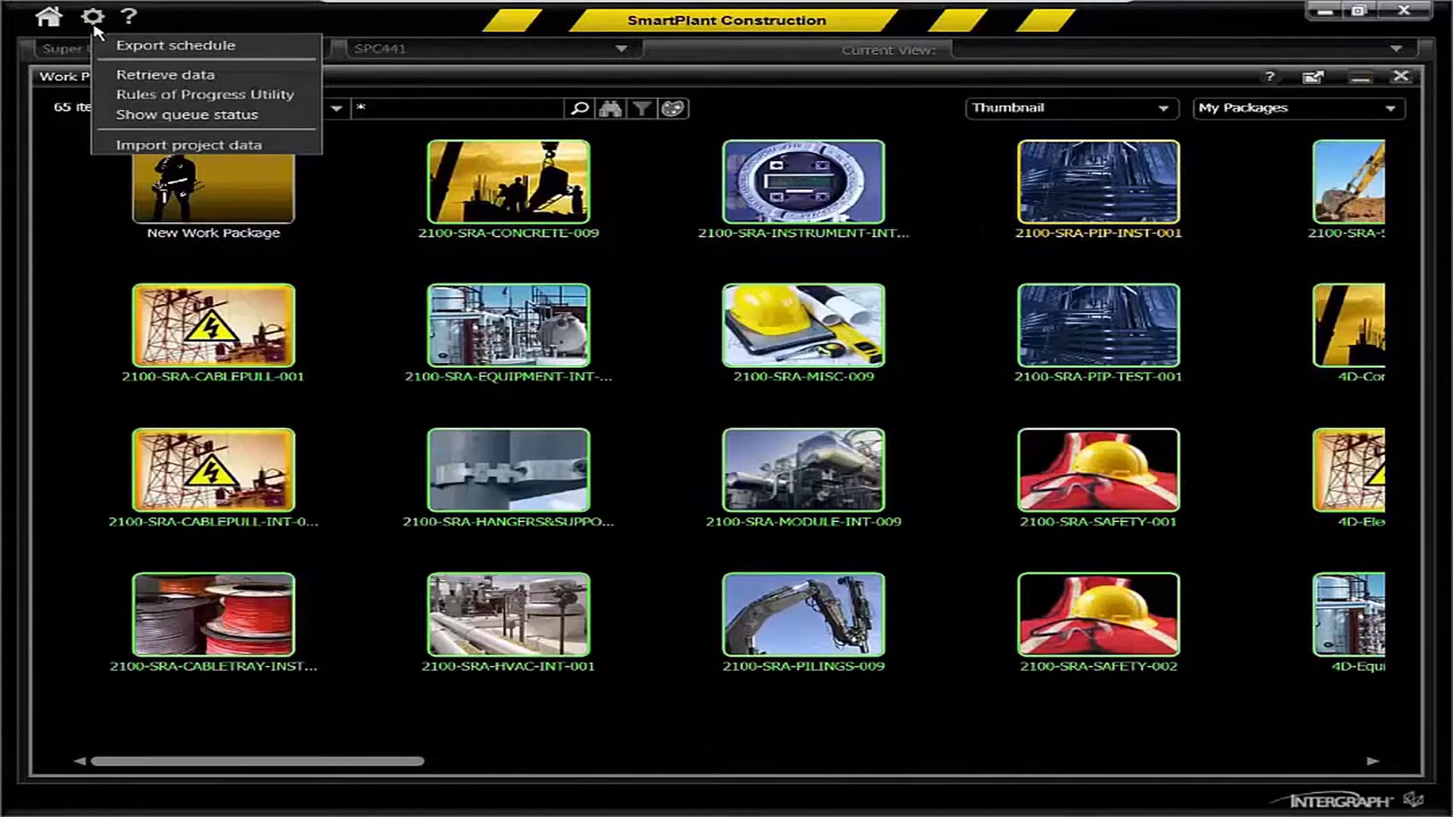